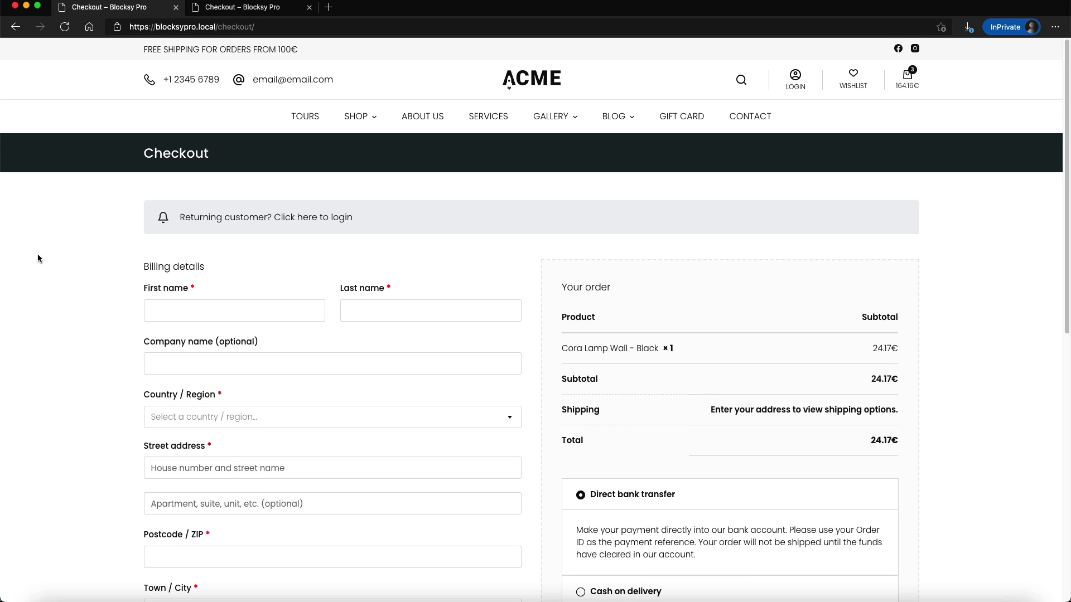
Go to the multi-step checkout tab and enter the contact email address
scroll(55, 290, down, 5)
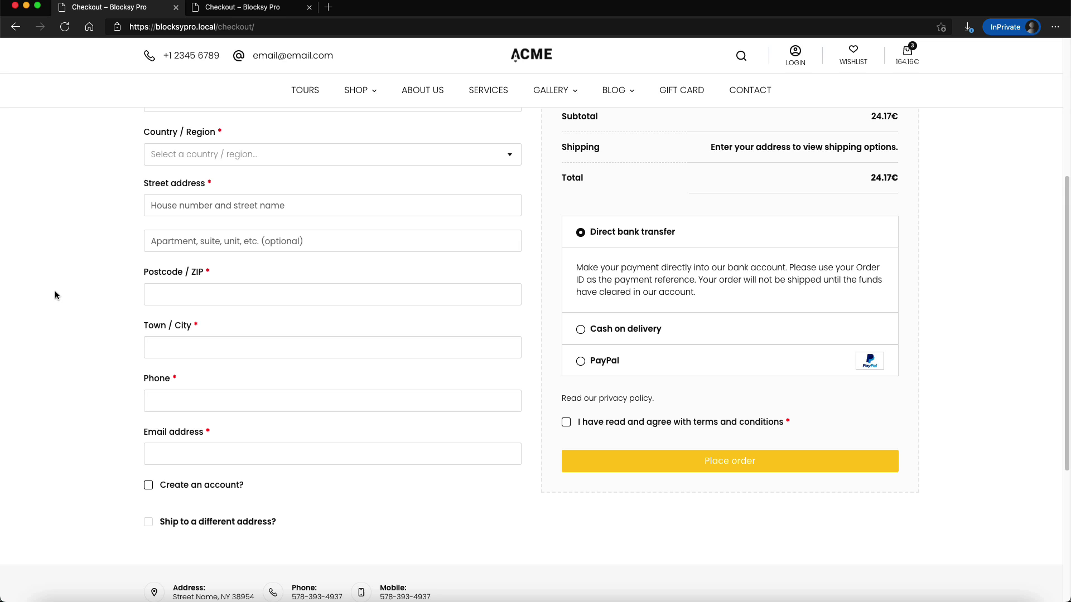
scroll(55, 293, down, 4)
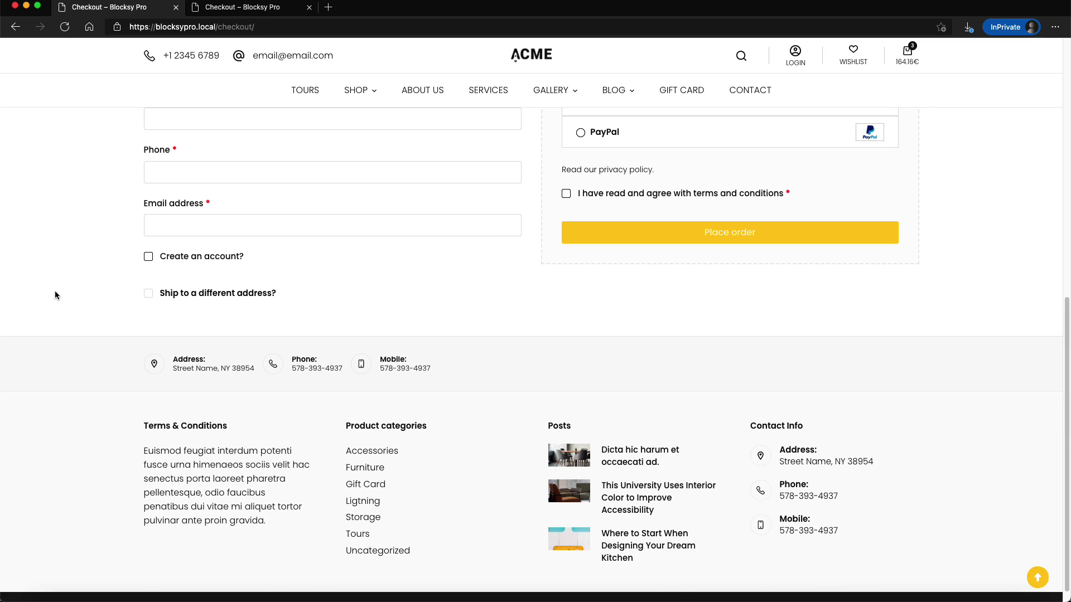
scroll(56, 292, up, 9)
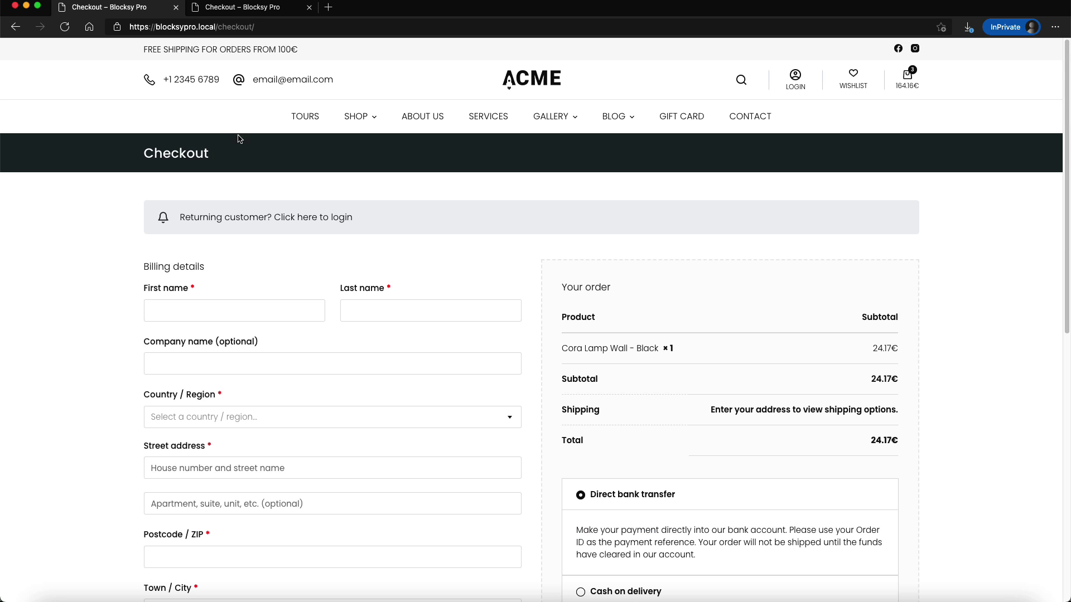
scroll(156, 352, down, 9)
scroll(156, 351, up, 9)
click(254, 13)
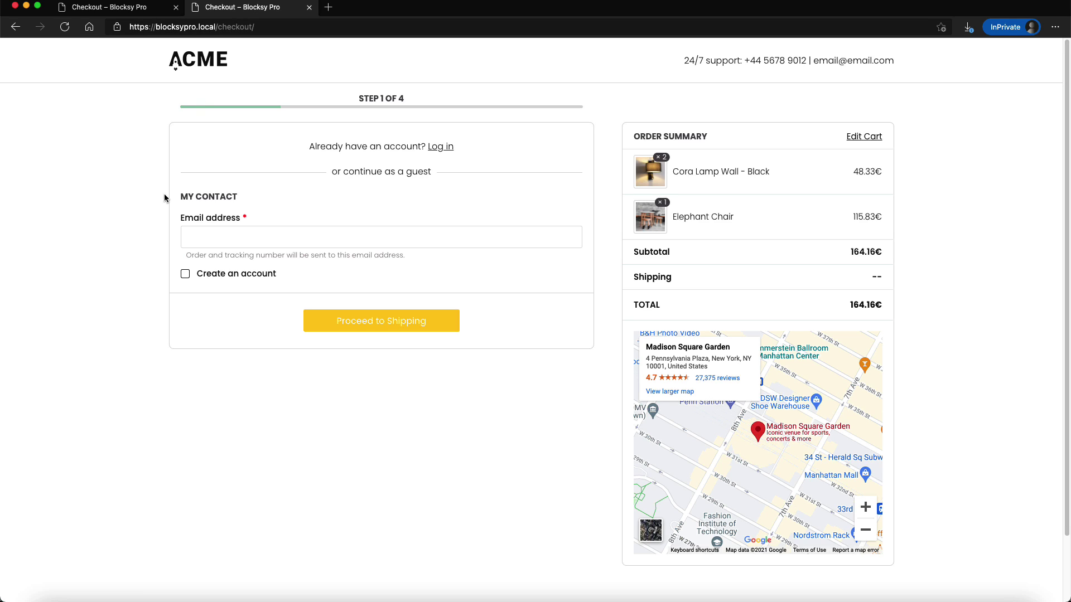
click(229, 234)
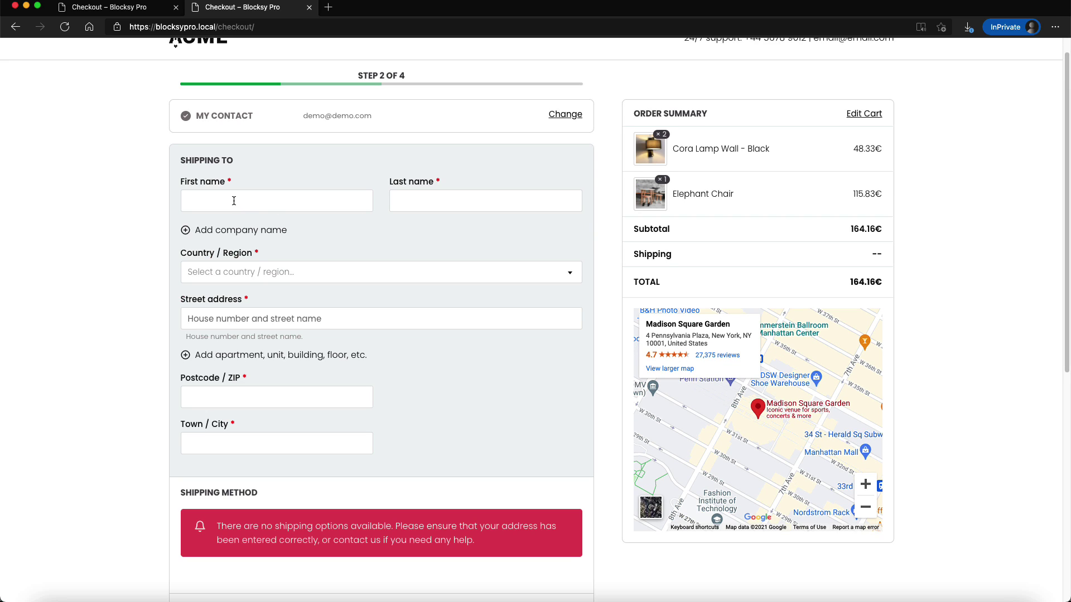
Fill in the shipping address form, starting with the first name
click(234, 200)
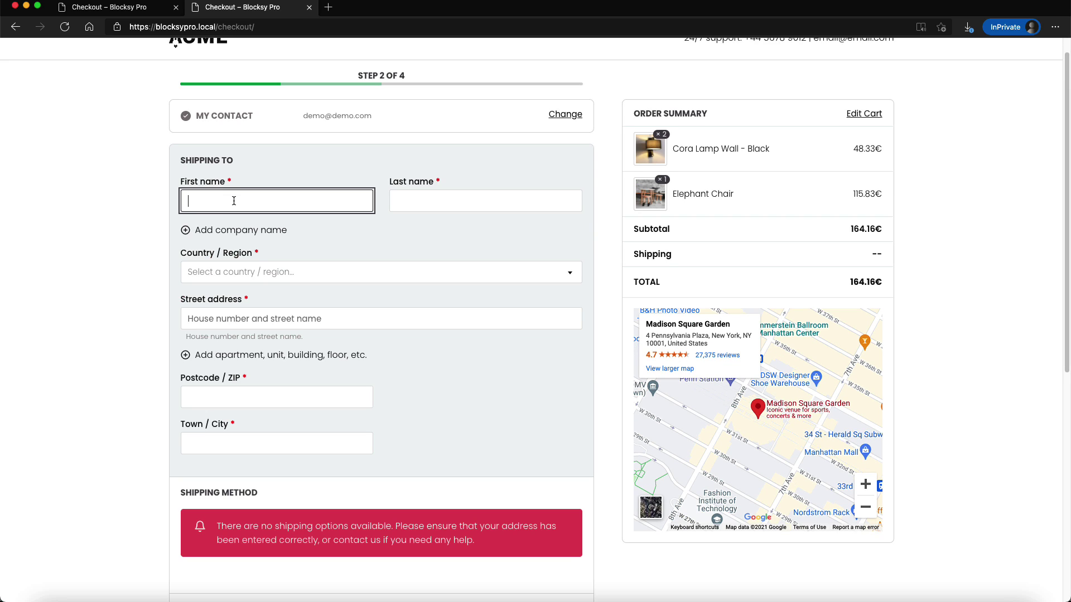
click(240, 271)
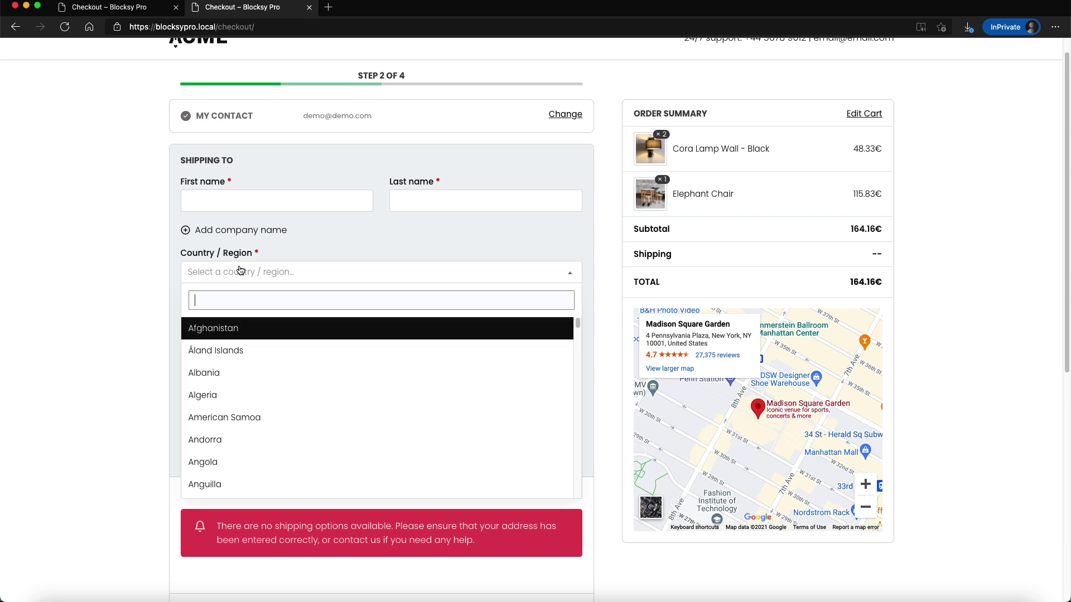
click(96, 272)
scroll(92, 270, down, 1)
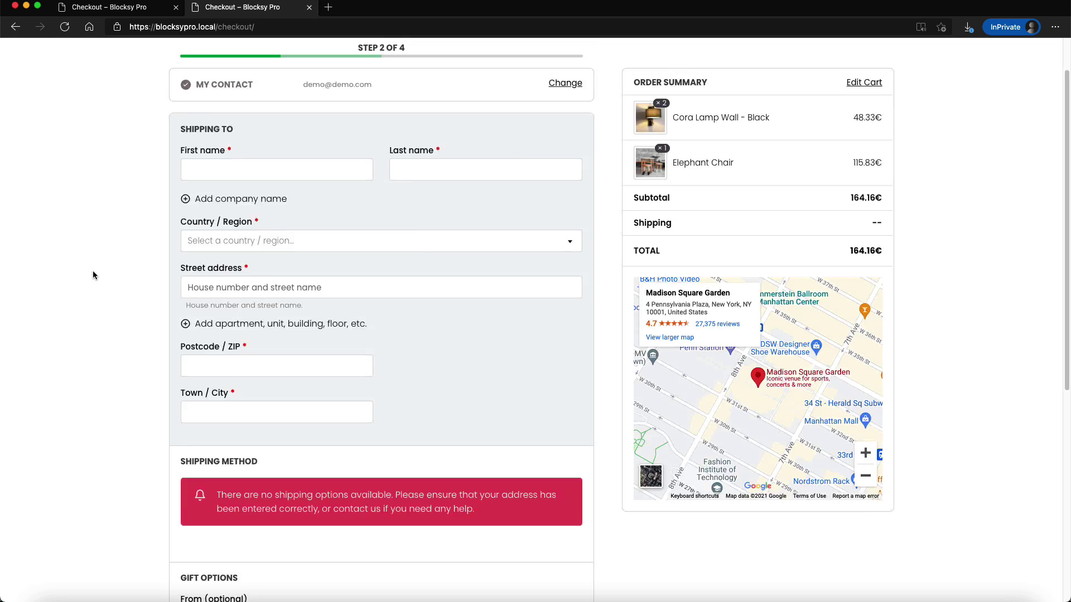
scroll(93, 270, up, 2)
scroll(355, 295, down, 3)
scroll(354, 289, up, 1)
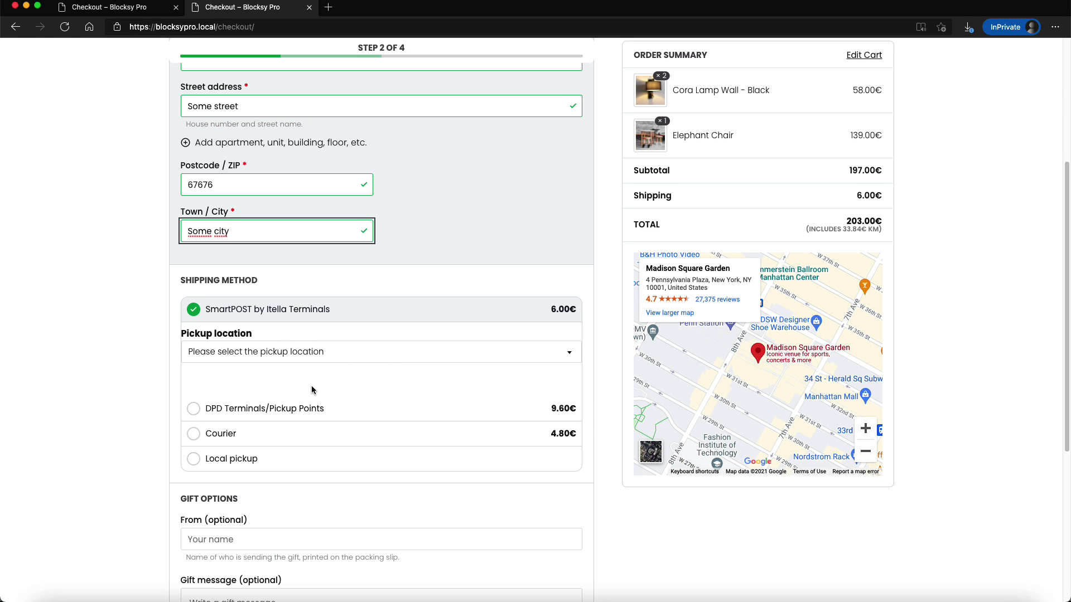
Choose SmartPOST pickup at the Abja-Paluoja location
click(286, 357)
click(266, 452)
scroll(137, 388, down, 5)
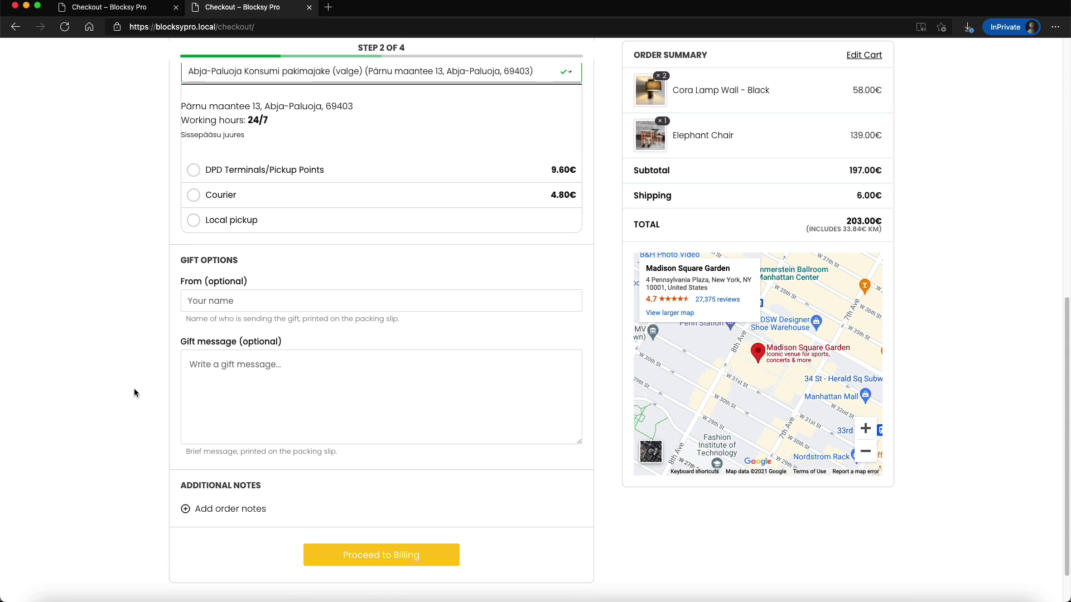
Enter the sender's name in the gift From field and move to the gift message
click(227, 288)
click(230, 357)
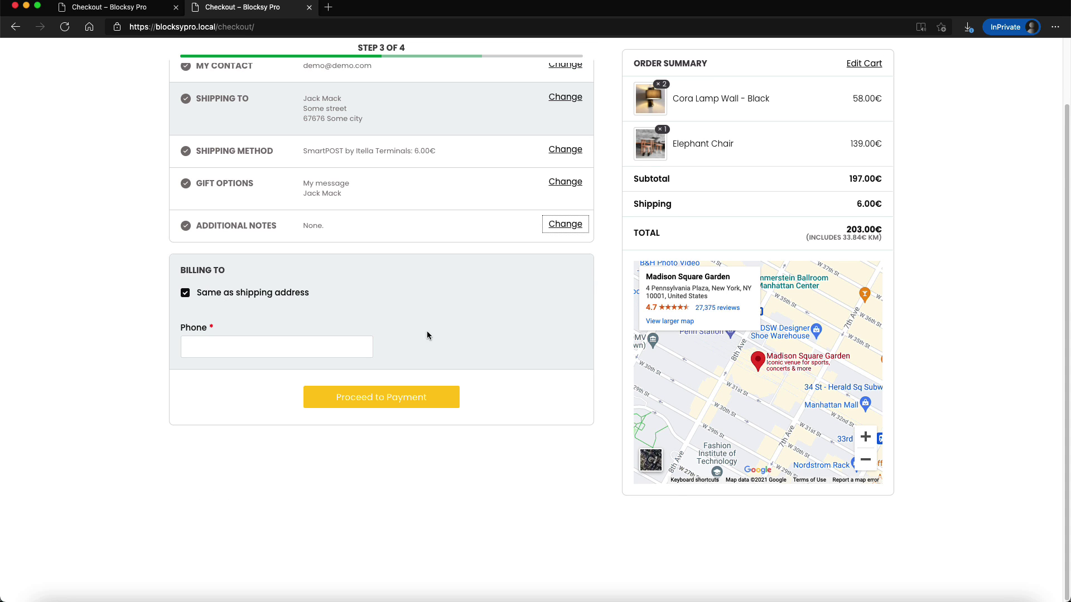
Proceed to payment and review the coupon and direct bank transfer options for 203.00€
click(381, 397)
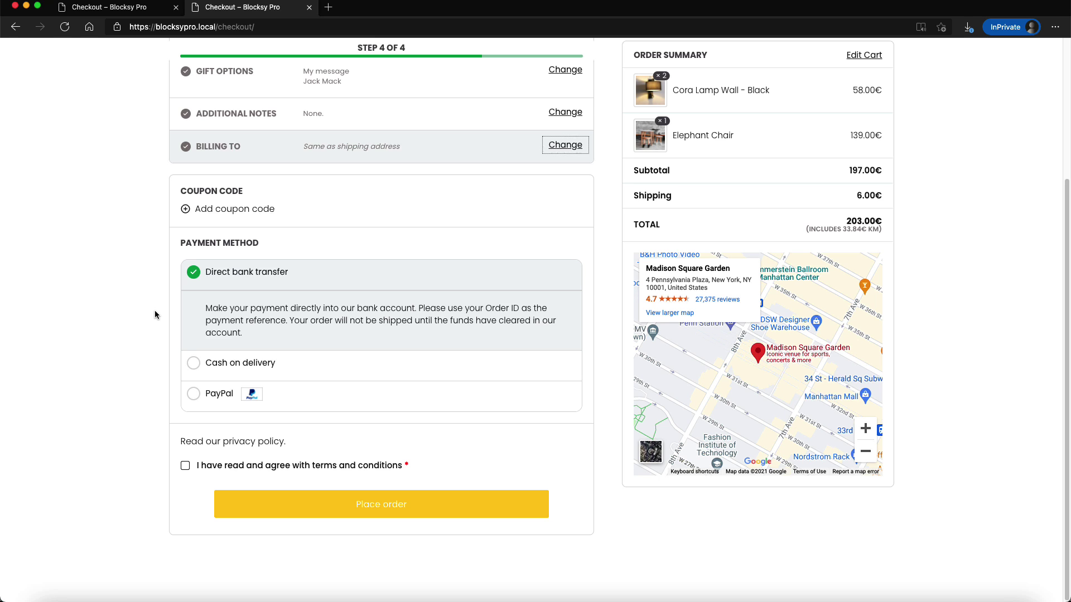
scroll(753, 335, up, 3)
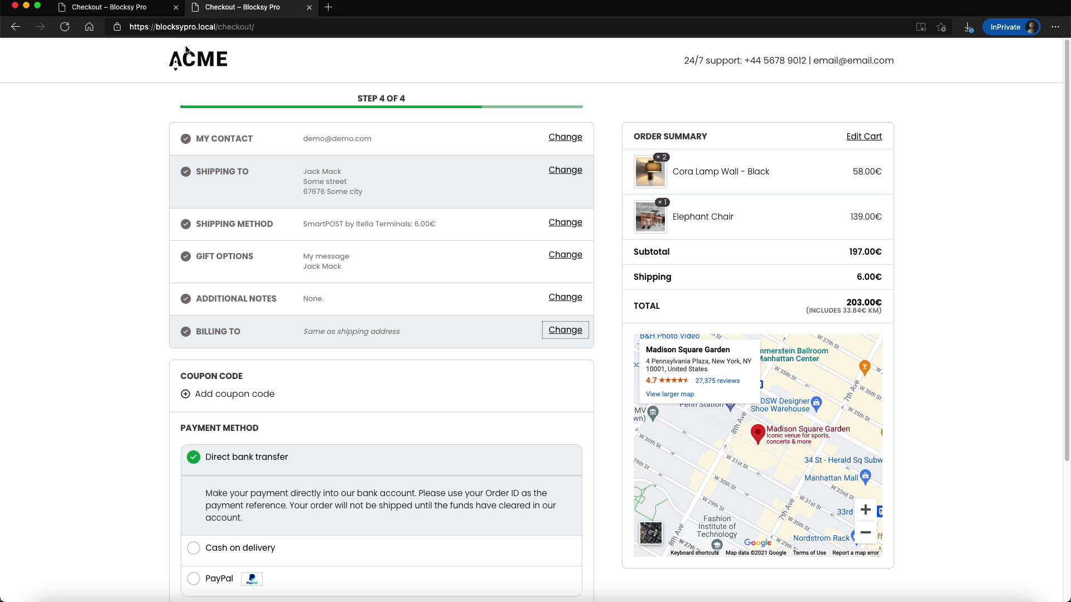
scroll(754, 223, down, 3)
scroll(615, 461, up, 3)
scroll(955, 368, down, 5)
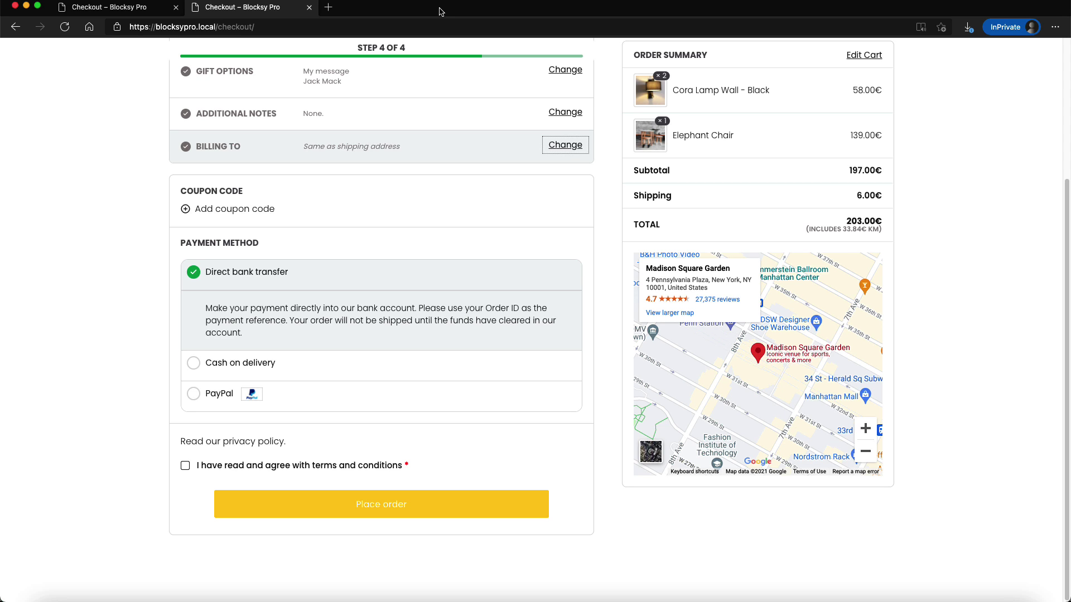
In the admin window, go to Plugins > Add New and search for 'fluid checkout'
key(super+grave)
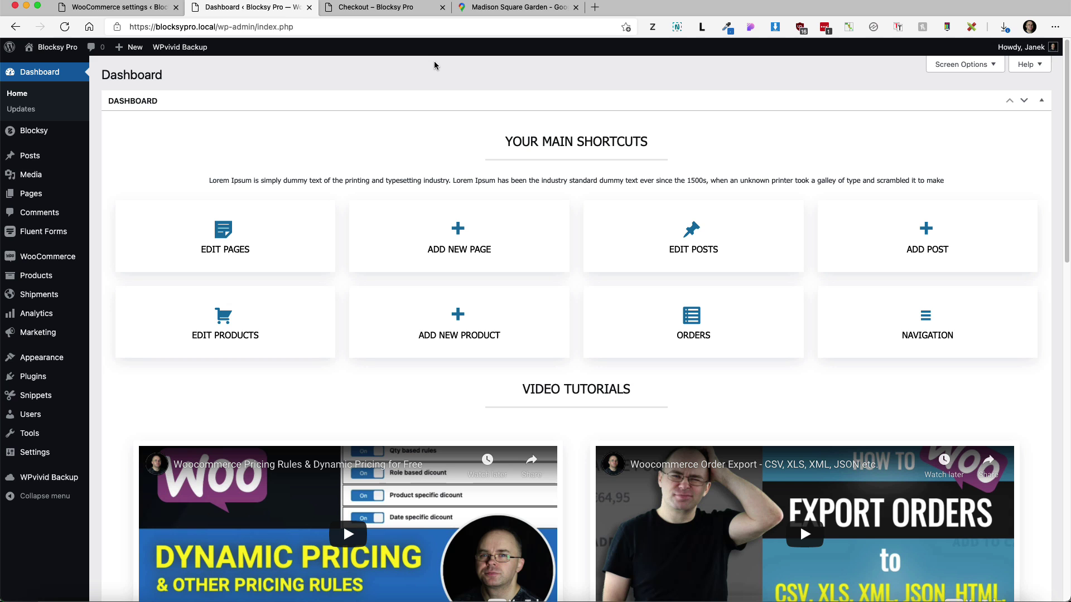
mouse_move(89, 378)
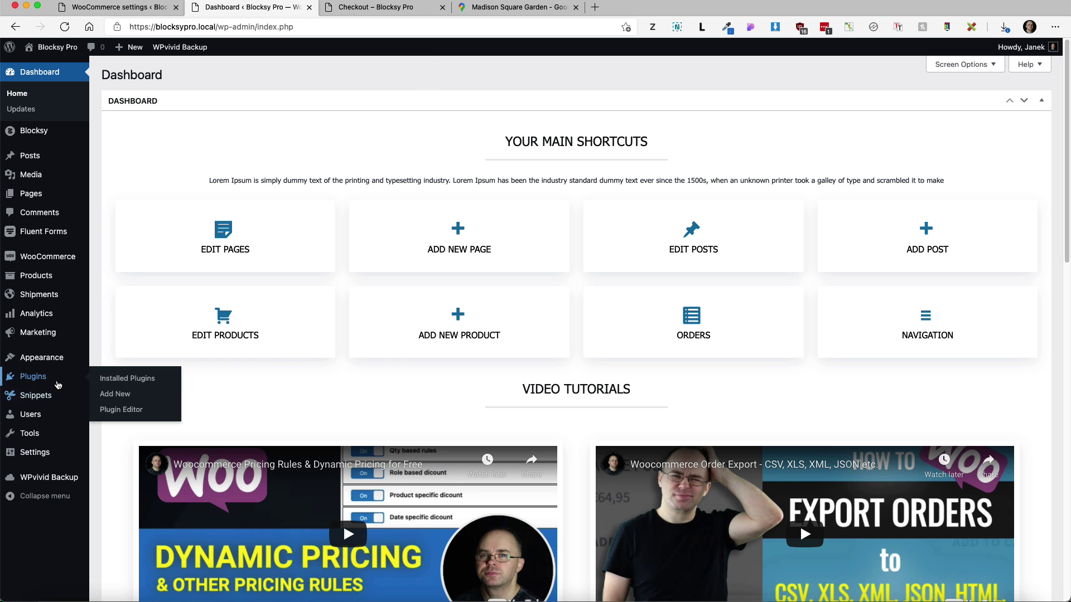
click(119, 395)
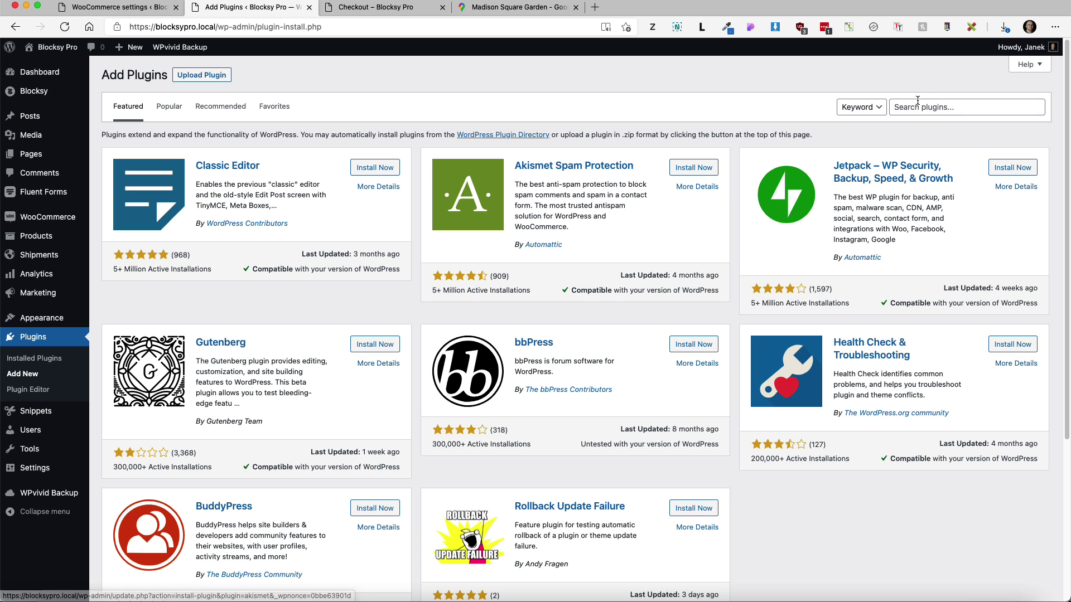
click(927, 105)
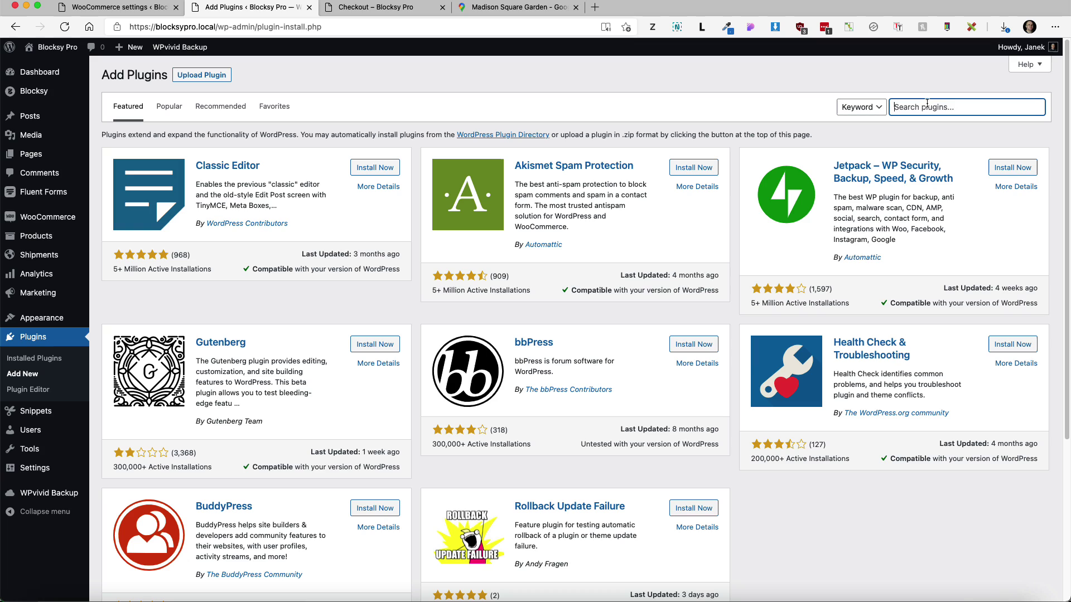
text(fluid checkout)
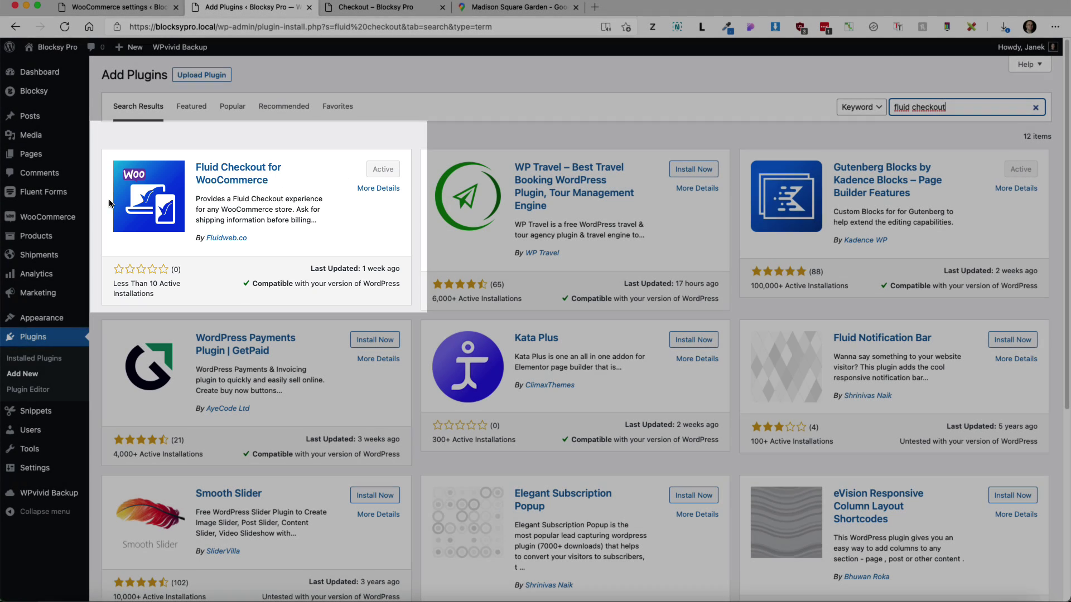
Set the Fluid Checkout layout to Single step in WooCommerce settings and save
mouse_move(63, 217)
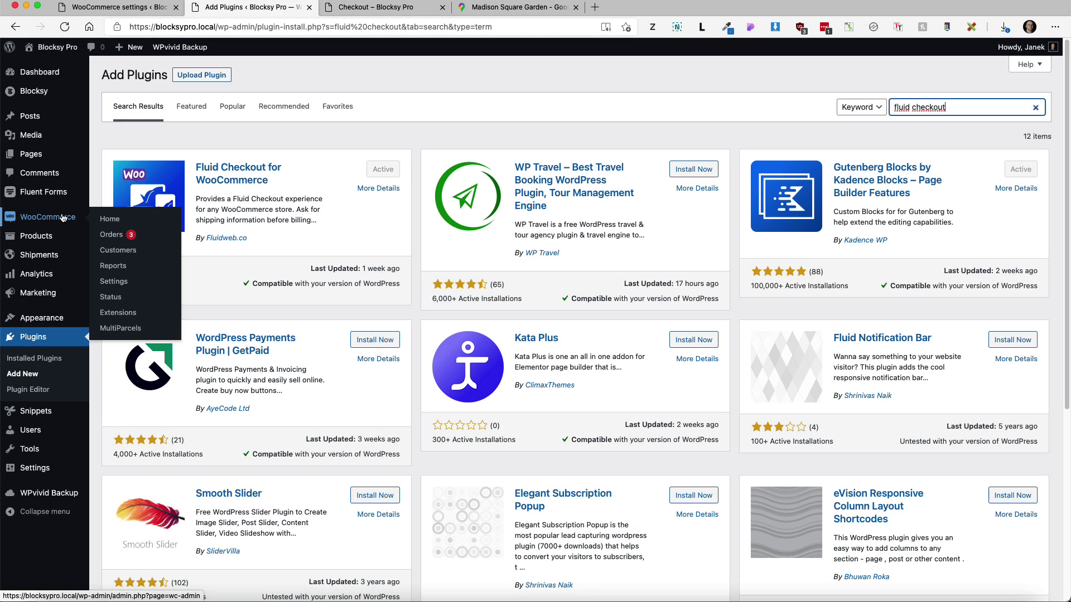
click(117, 282)
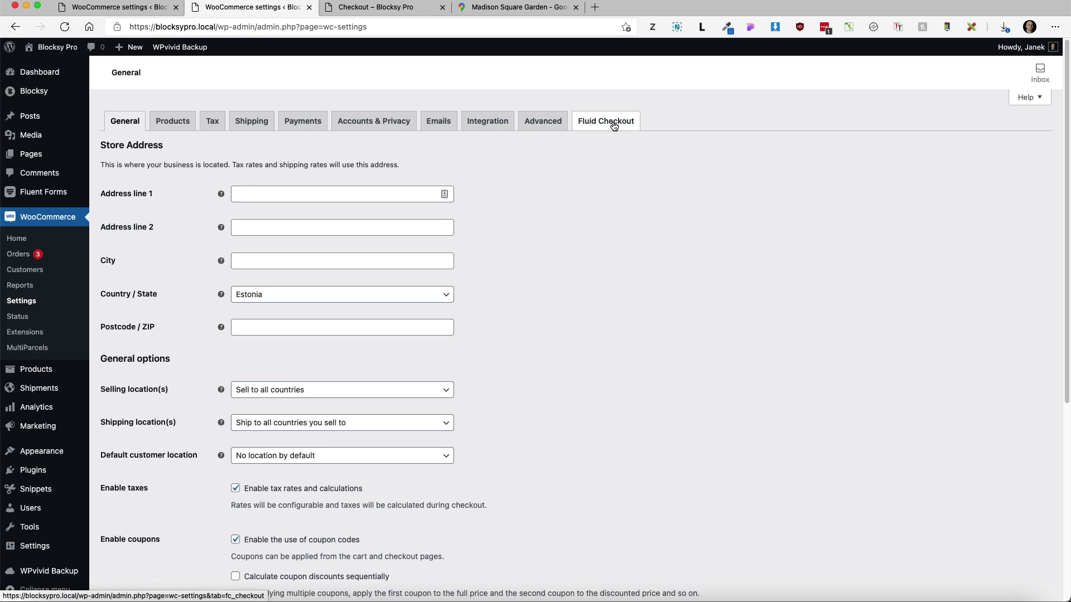
click(613, 126)
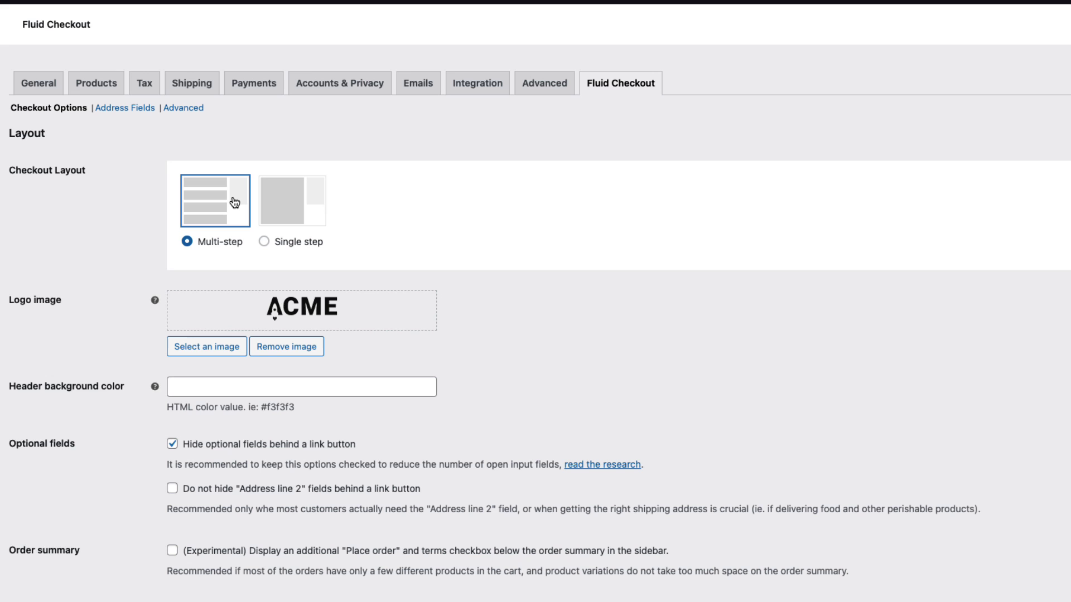
click(299, 197)
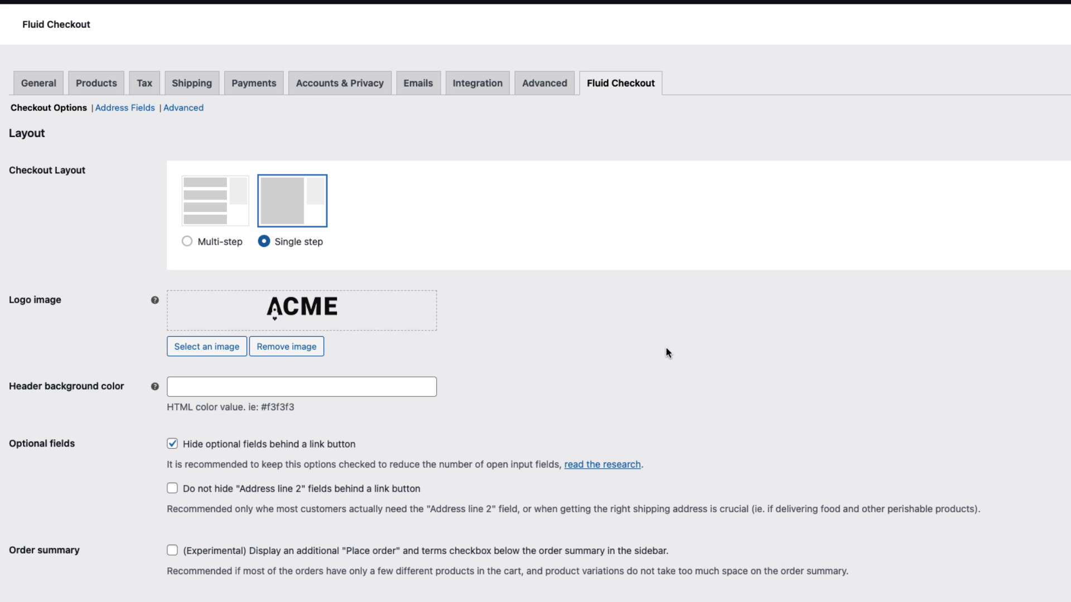
scroll(667, 351, down, 6)
click(47, 593)
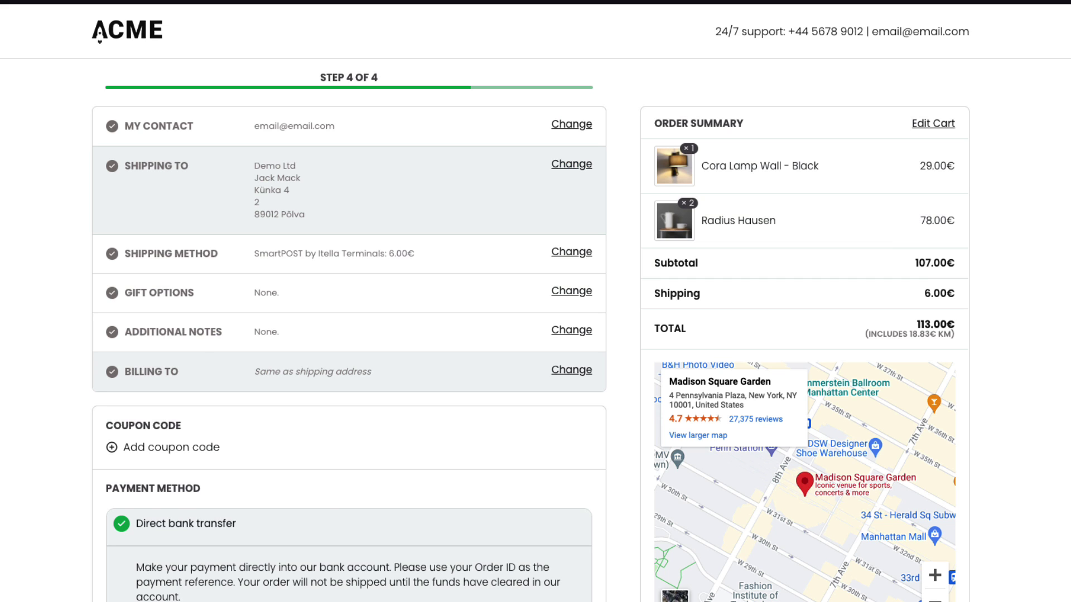
Reload the checkout to review the single-step form, then add Blue Umbral and view the cart
key(F5)
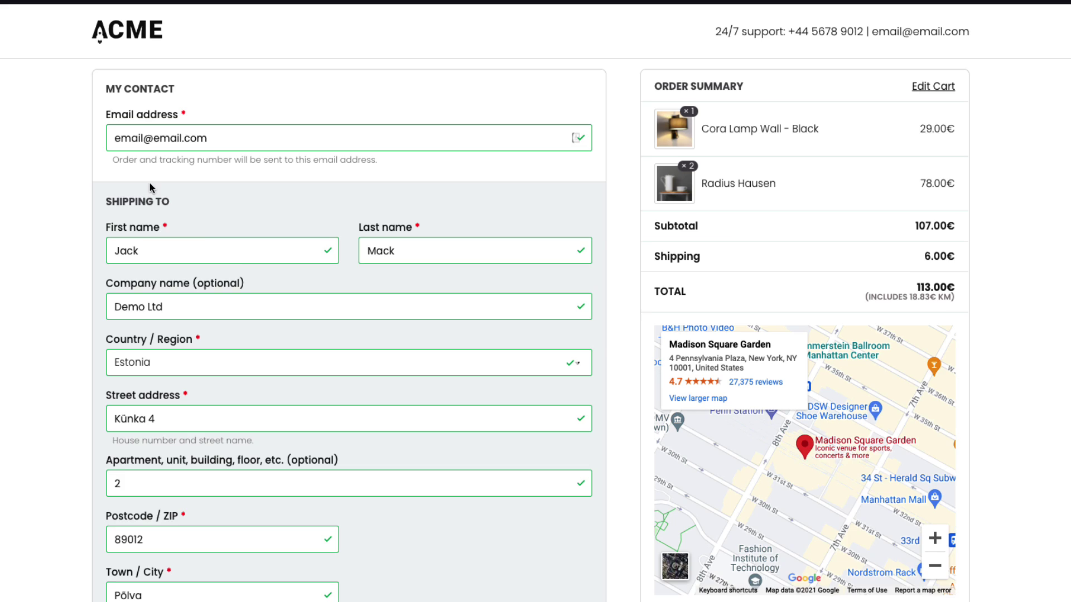
scroll(243, 251, down, 4)
scroll(242, 250, down, 4)
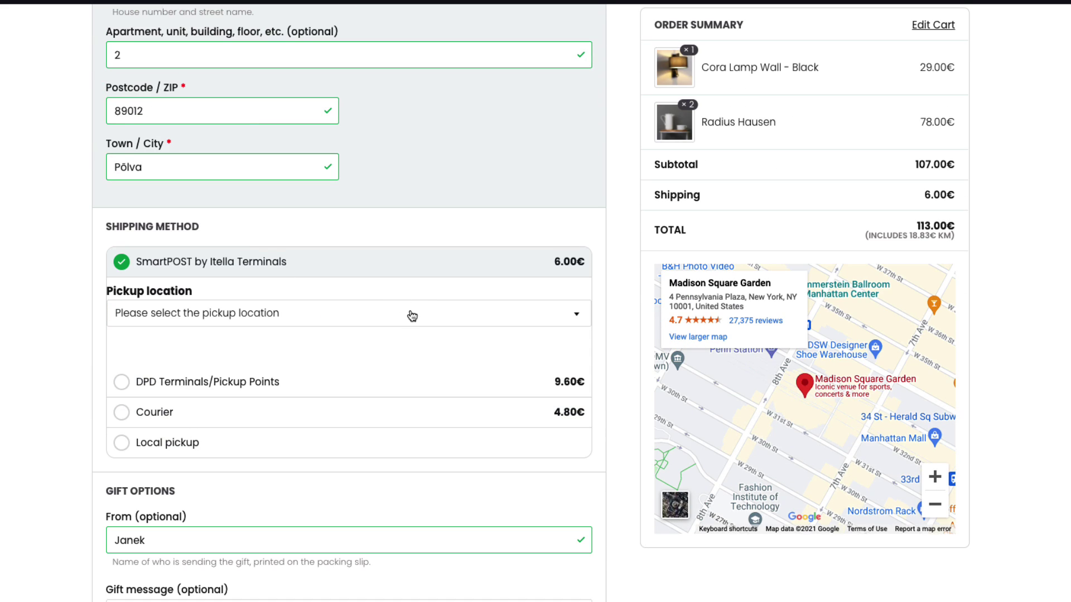
scroll(409, 313, down, 7)
scroll(414, 317, down, 7)
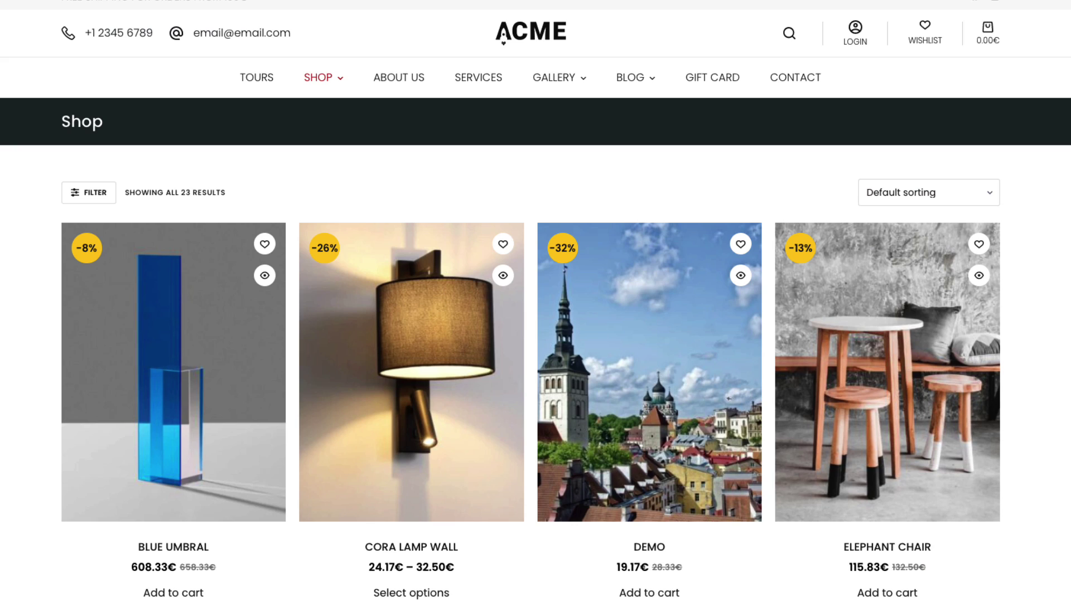
click(179, 594)
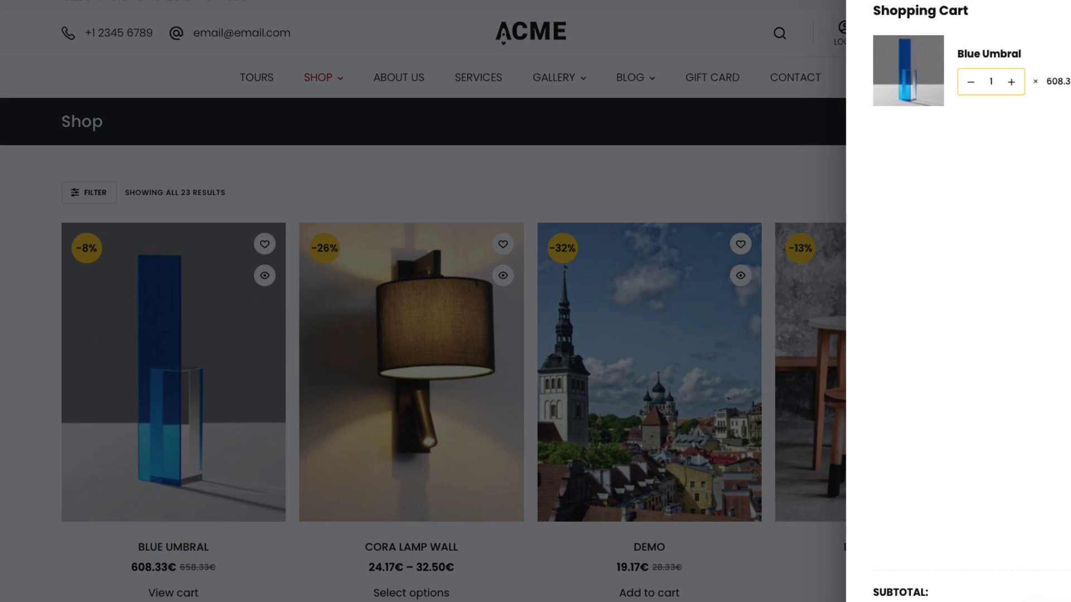
click(811, 495)
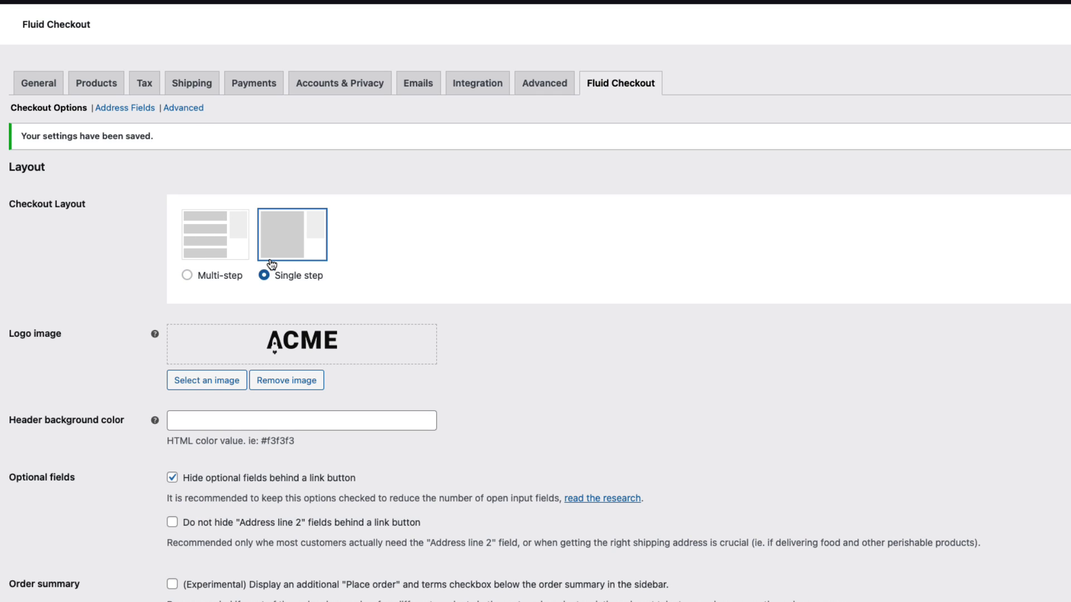
Switch the checkout layout back to Multi-step
click(187, 275)
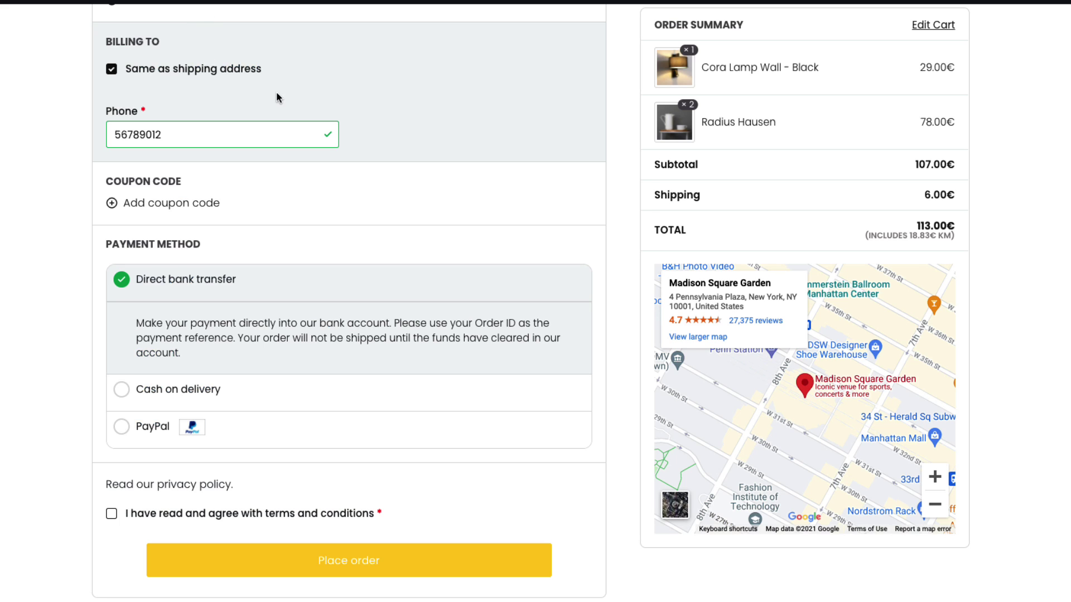
scroll(278, 93, up, 10)
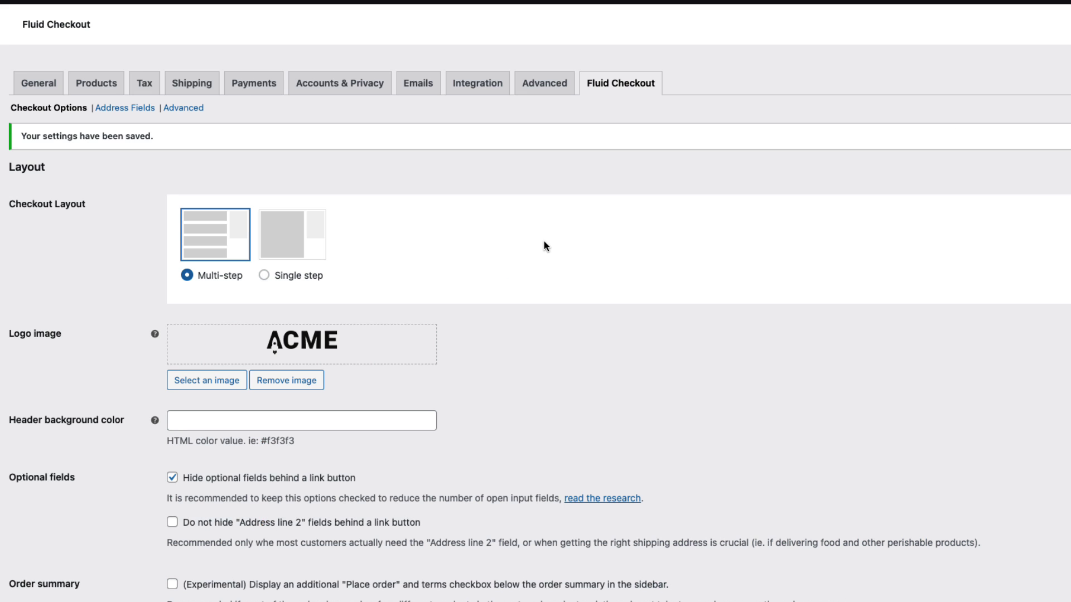
scroll(546, 246, down, 4)
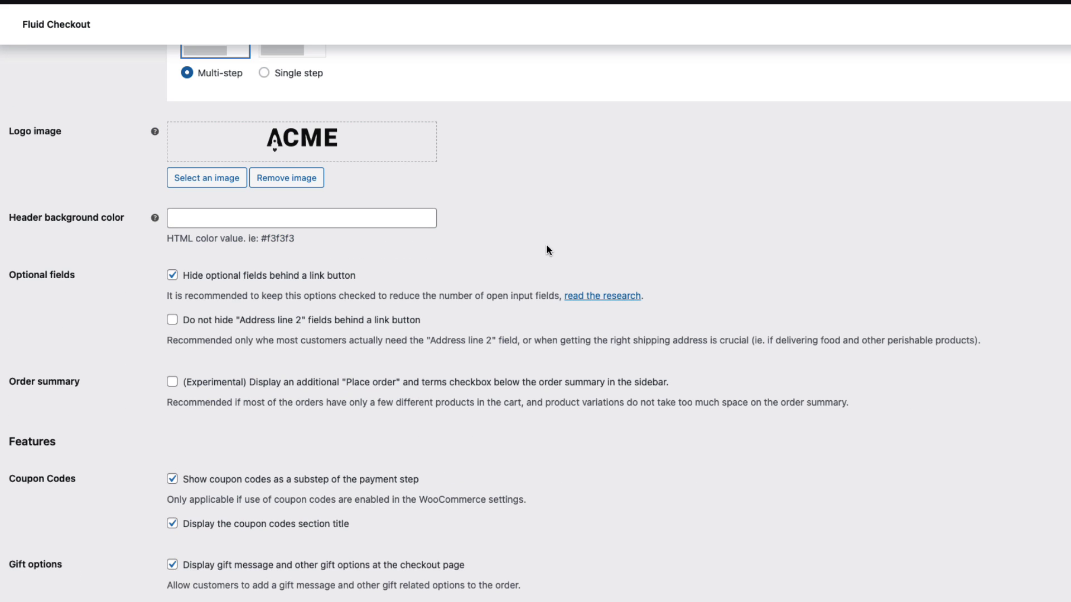
Set the header background colour to #2a2a2a and save the settings
click(205, 218)
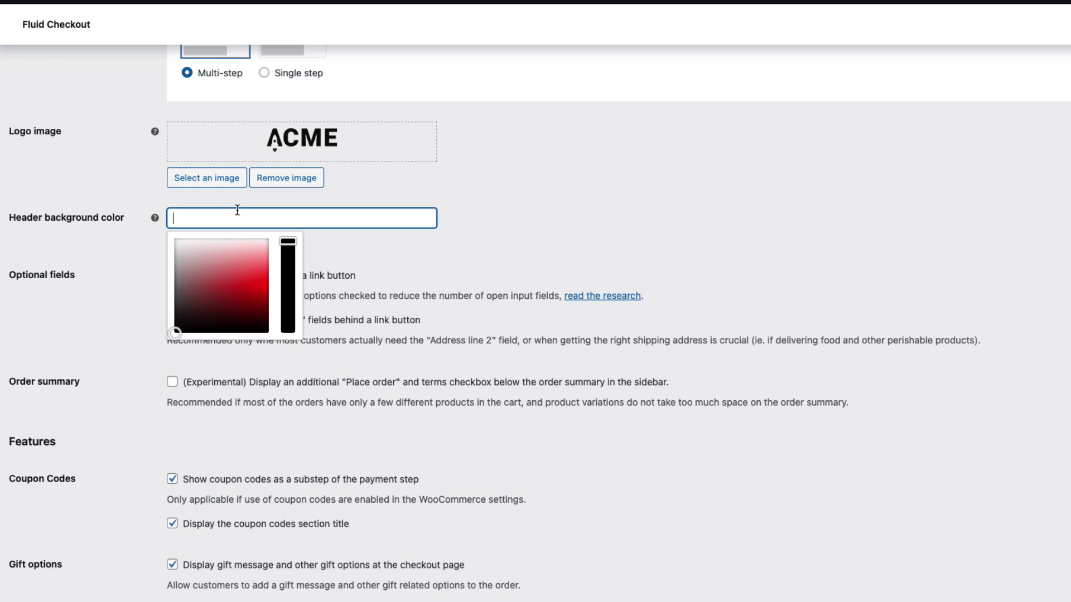
text(#2a2a2a)
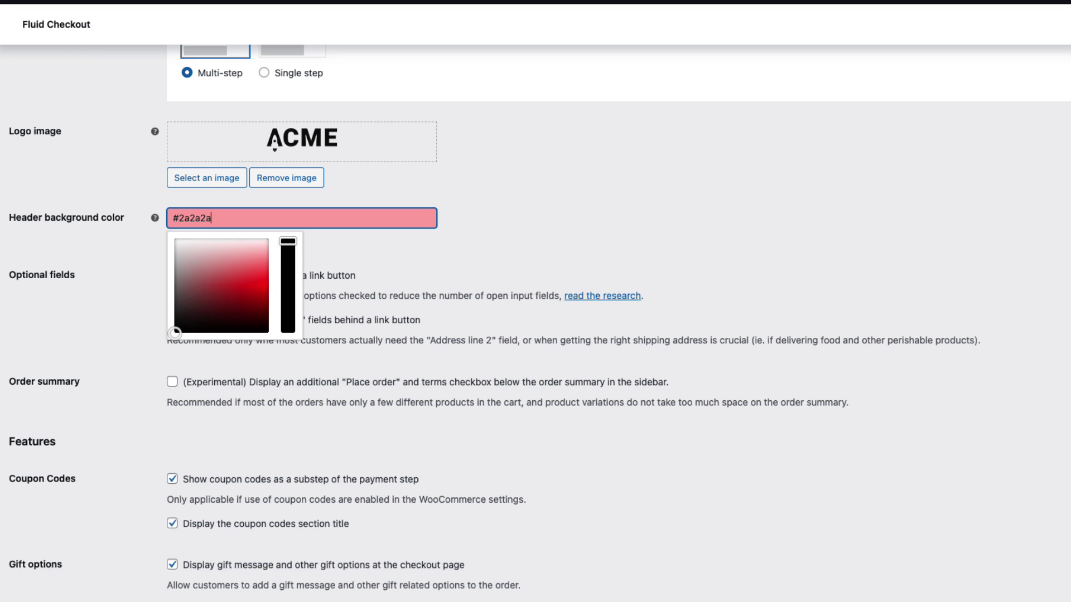
click(89, 333)
scroll(83, 334, down, 3)
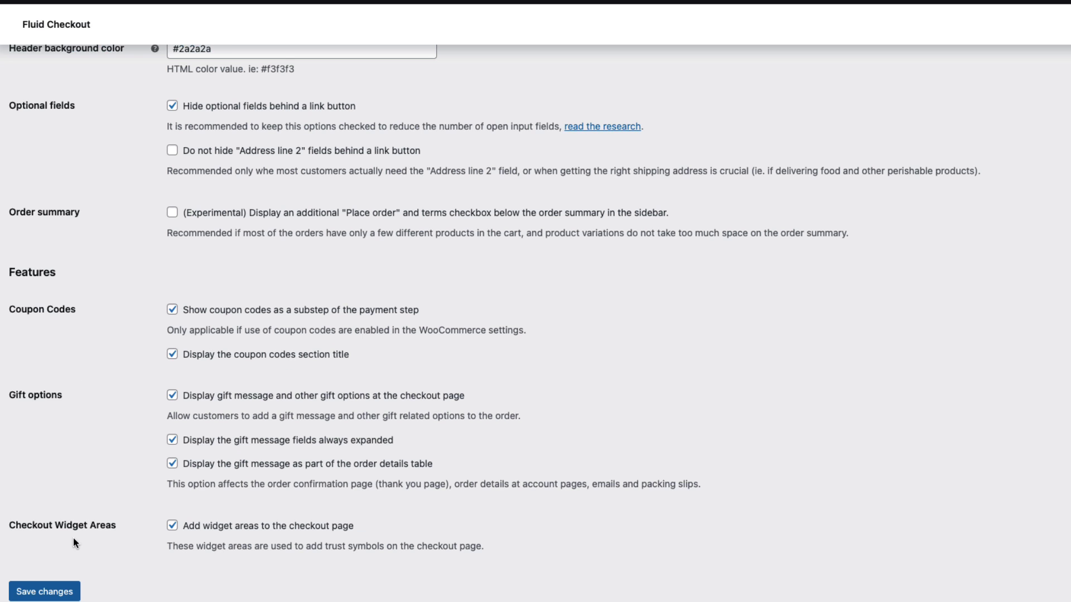
click(47, 591)
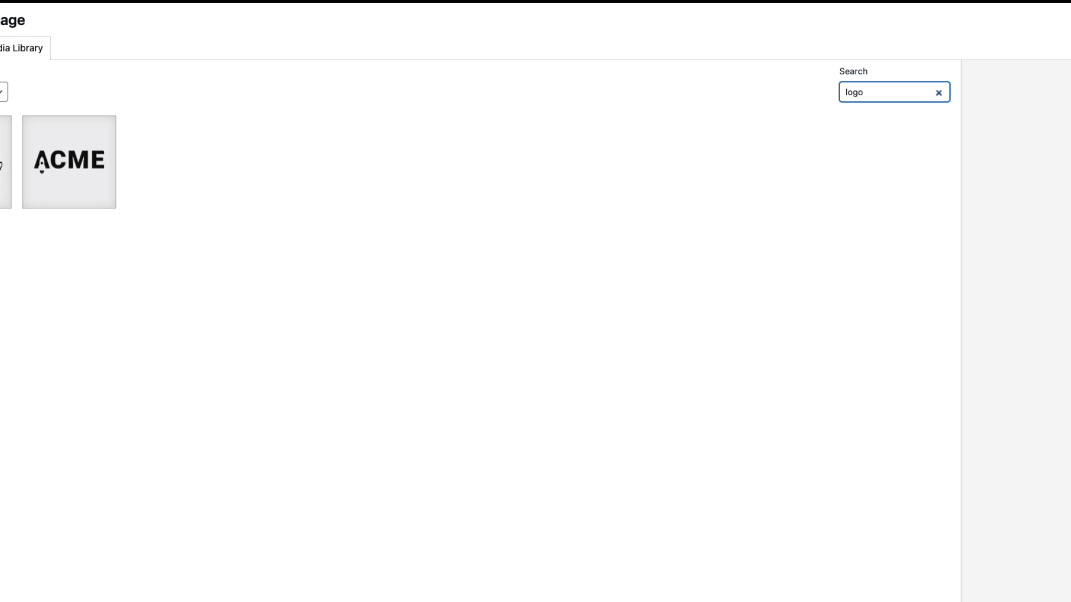
Try the white ACME logo, then remove it and reopen the media library
click(5, 161)
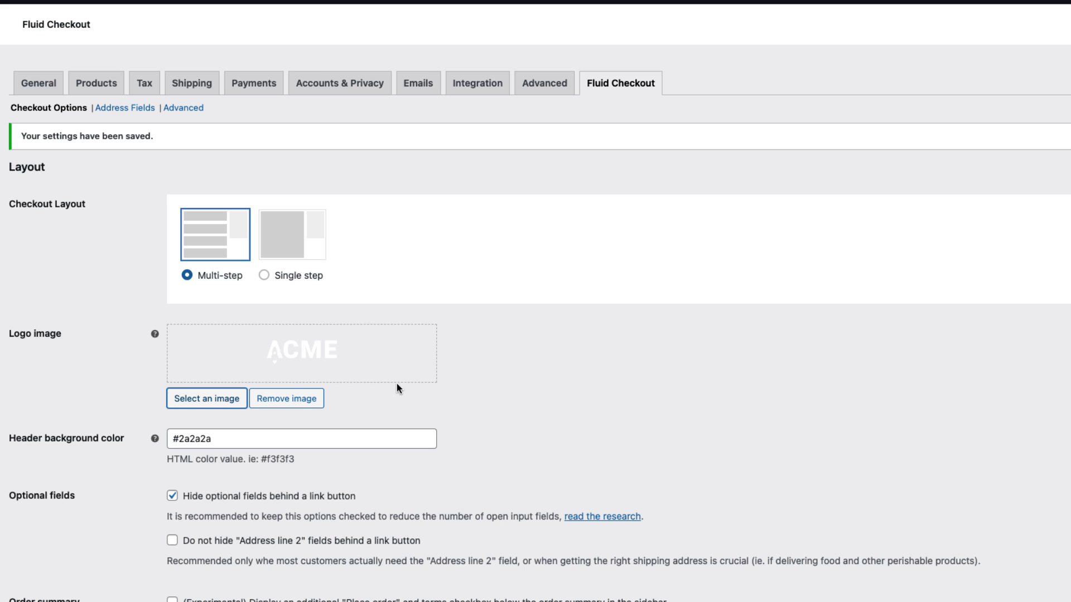
scroll(625, 407, down, 8)
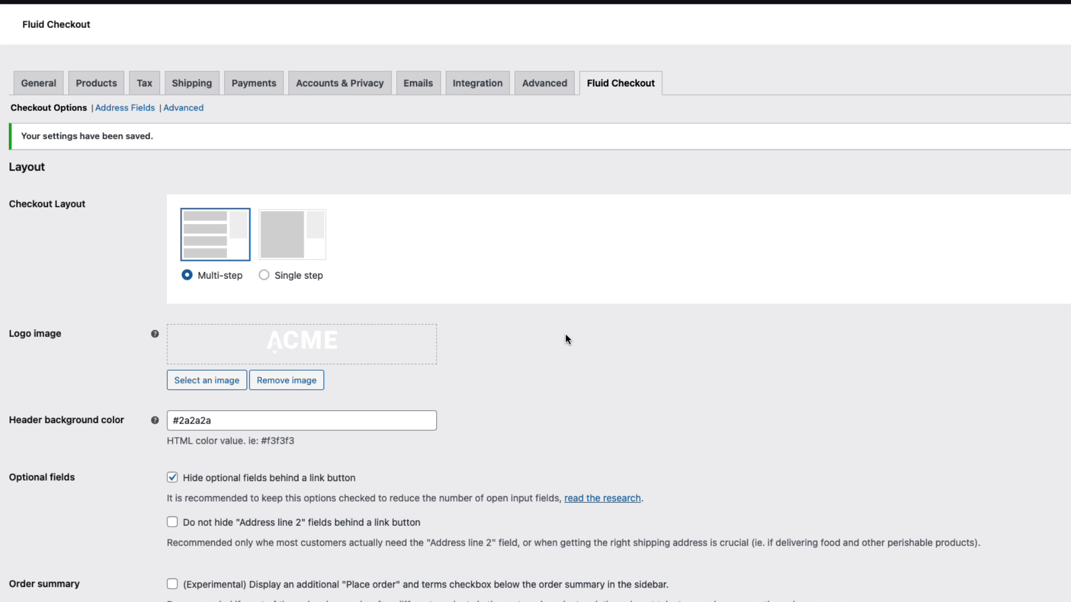
scroll(564, 333, down, 3)
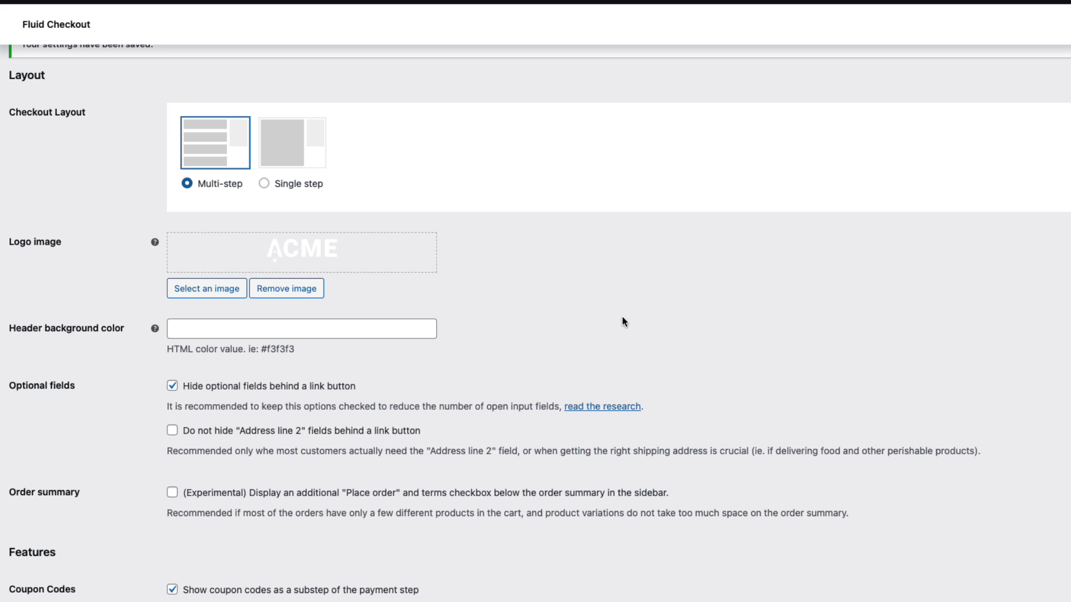
click(304, 288)
click(205, 282)
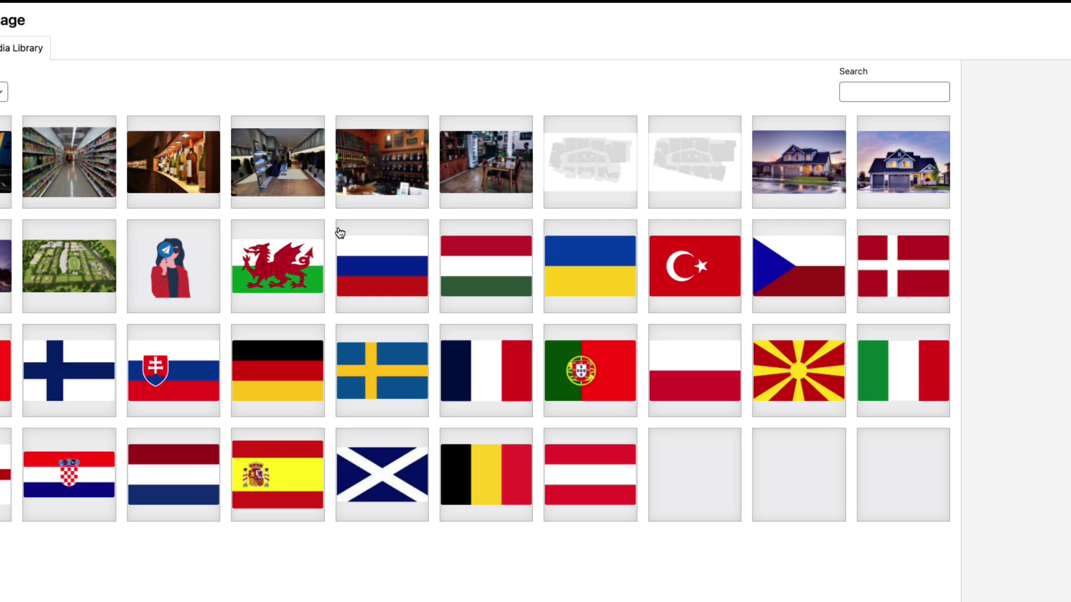
Set the black ACME logo as the checkout logo image
scroll(634, 328, down, 10)
click(583, 441)
click(837, 499)
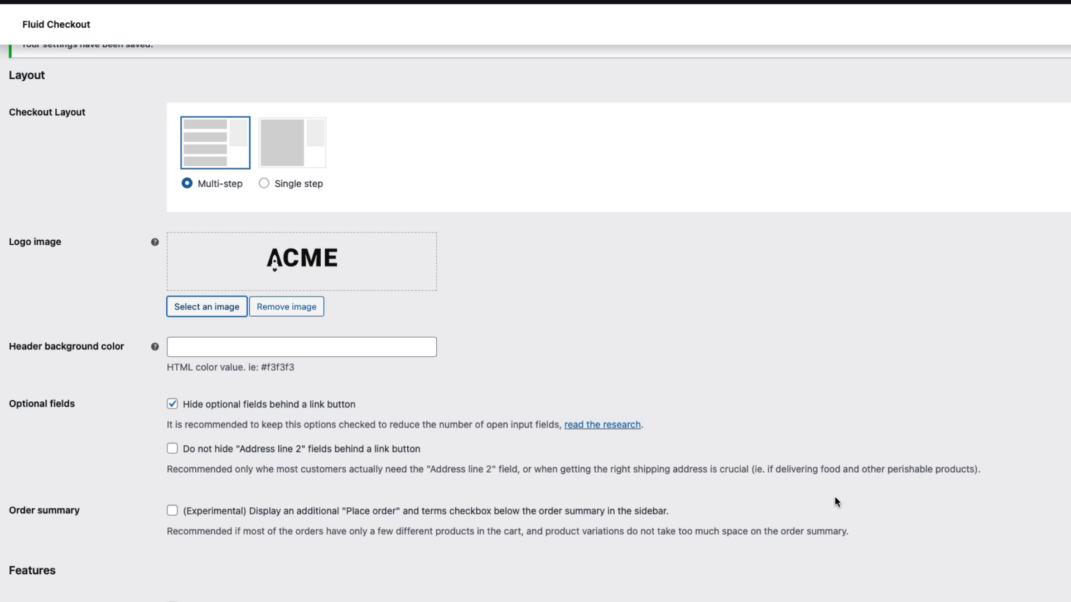
Scroll through the settings and highlight the Address line 2 recommendation text
scroll(707, 357, down, 2)
scroll(704, 355, down, 2)
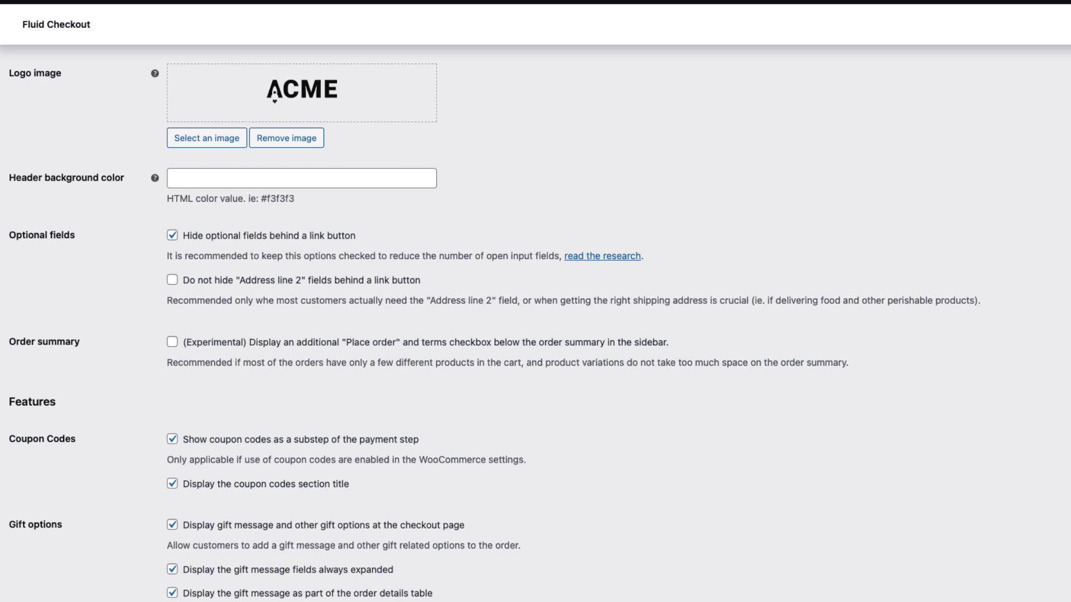
scroll(154, 218, down, 3)
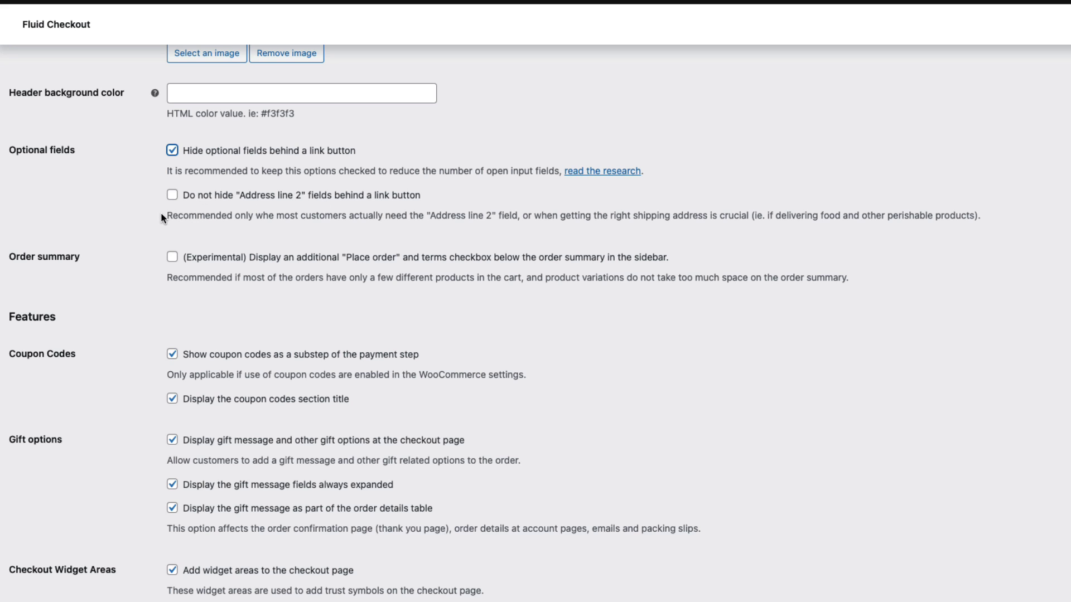
drag(162, 214, 848, 216)
click(1030, 211)
triple_click(1031, 211)
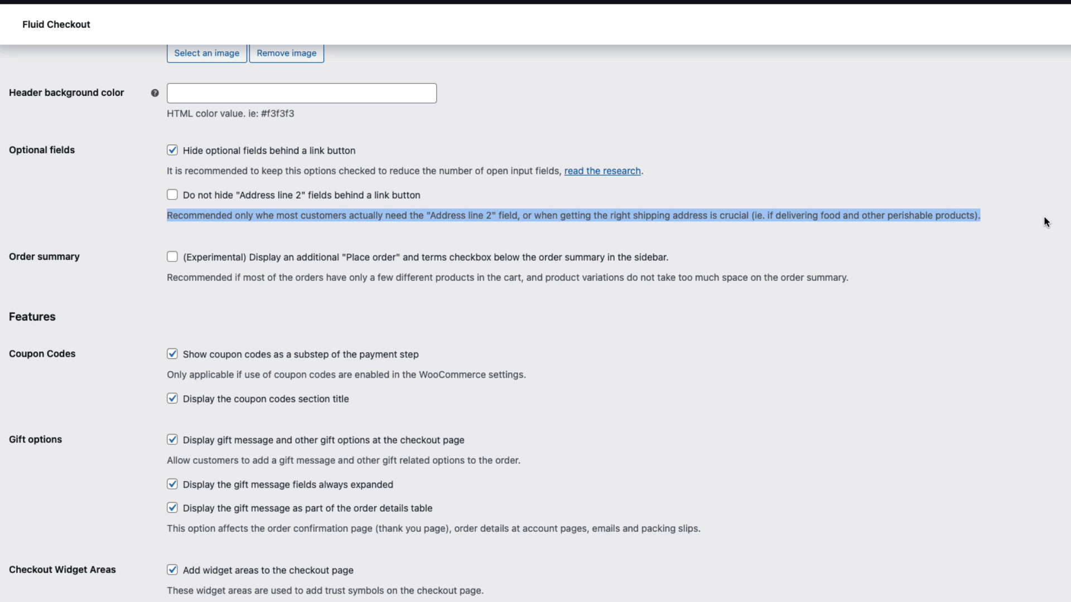
click(252, 306)
scroll(253, 307, down, 1)
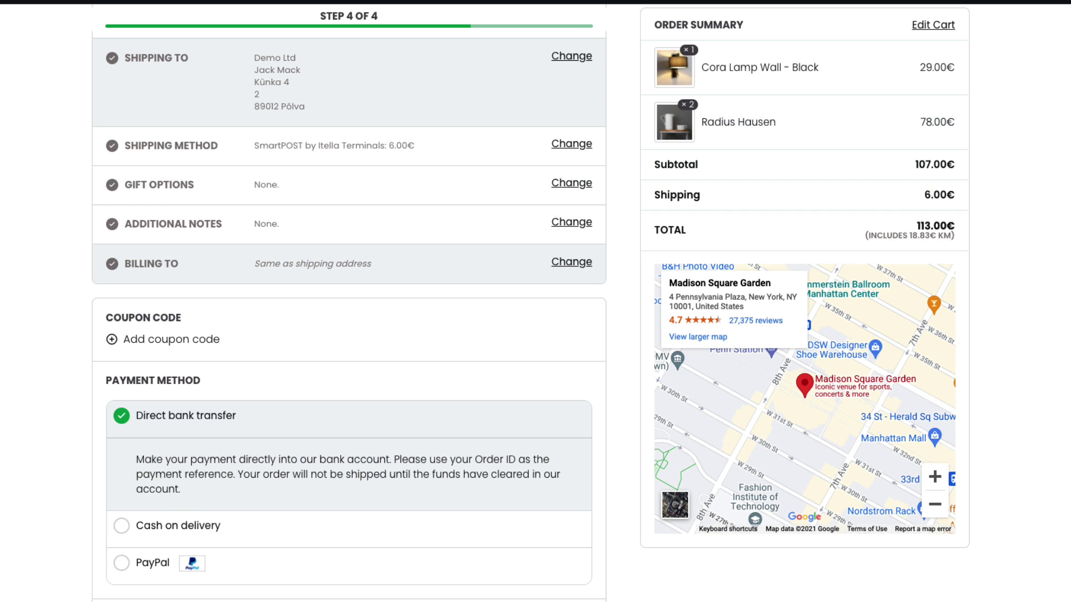
scroll(349, 335, down, 3)
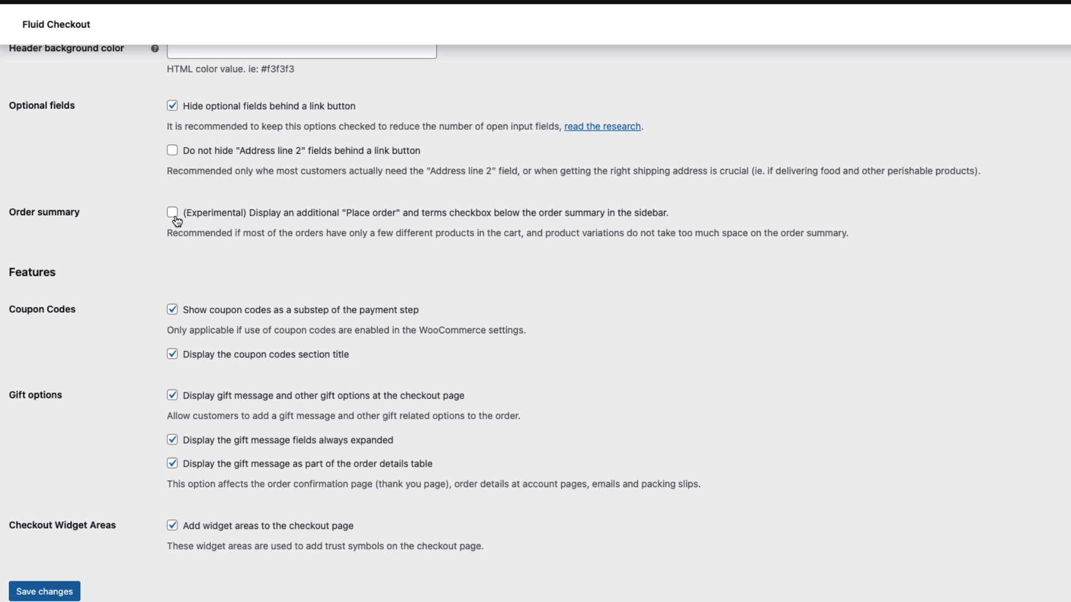
Enable the experimental Place order and terms box below the sidebar order summary and save
click(172, 213)
click(50, 593)
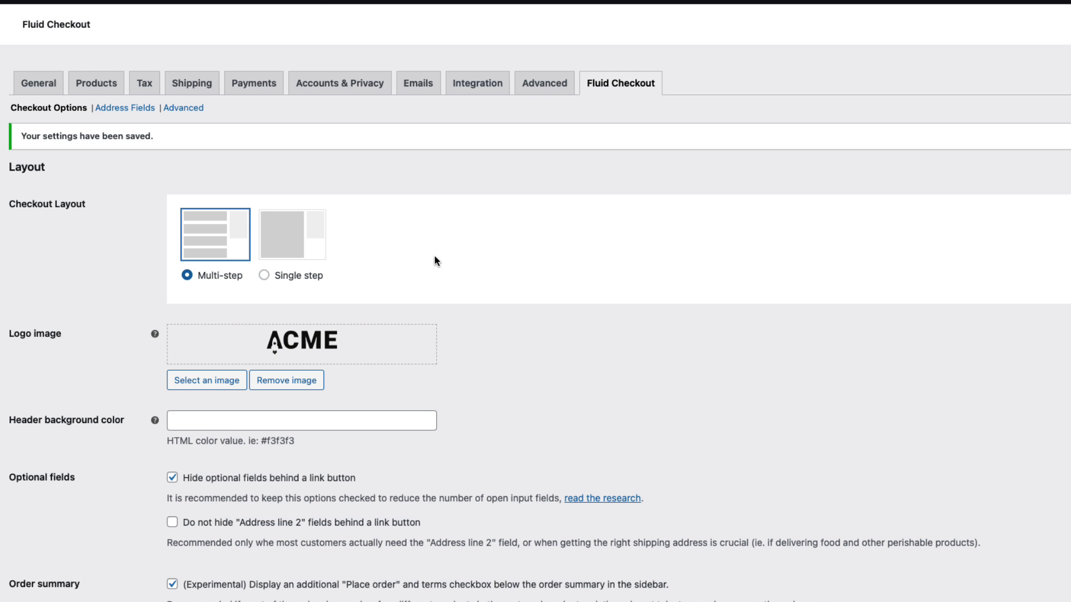
scroll(434, 256, down, 4)
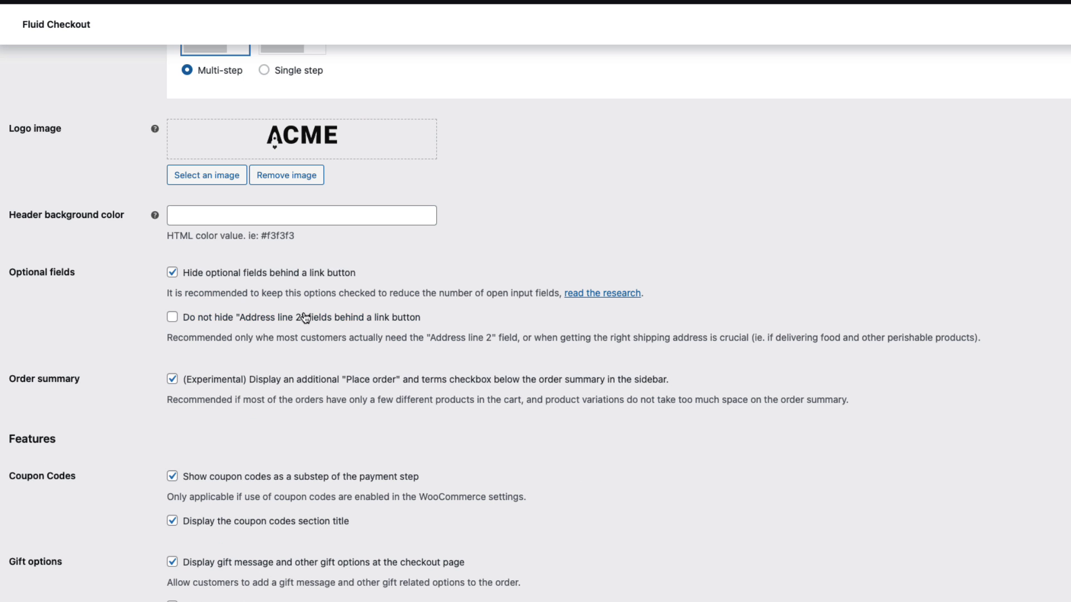
Turn off the sidebar Place order option, disable both coupon code options, and save
click(245, 385)
scroll(493, 389, down, 3)
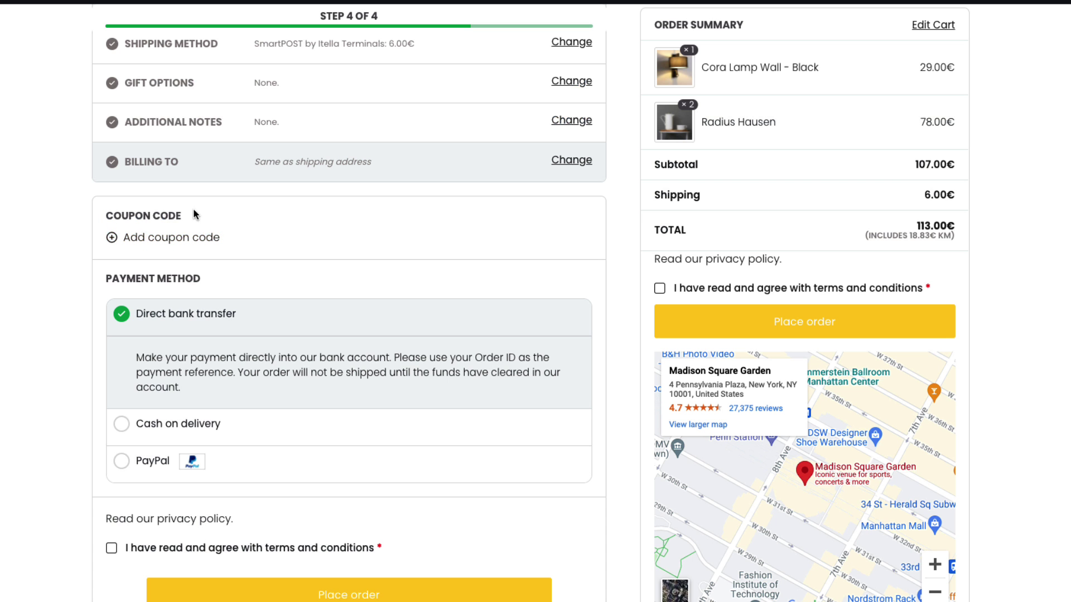
drag(193, 212, 137, 172)
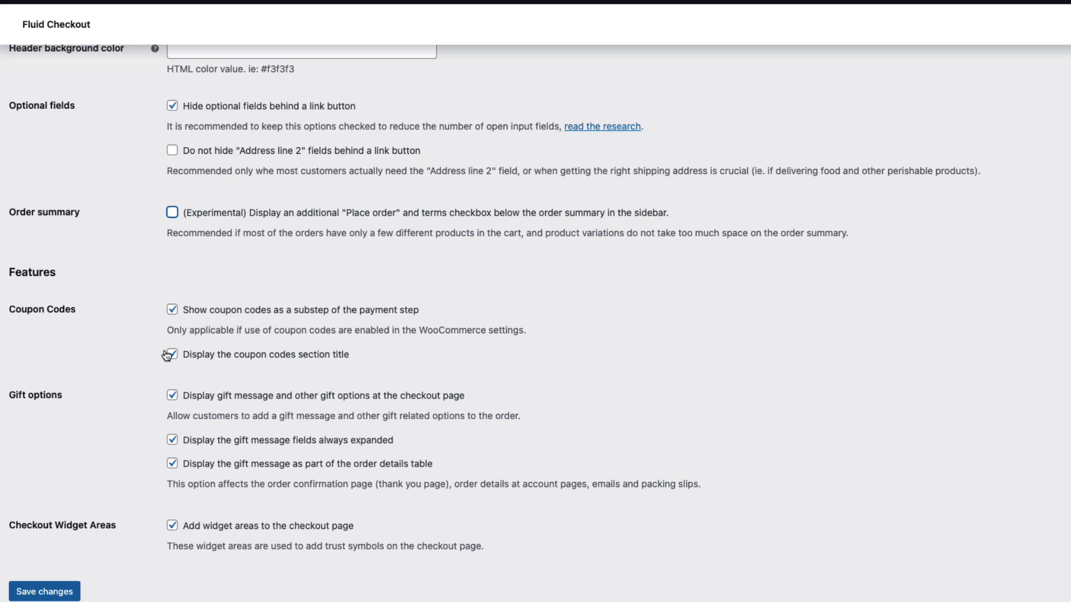
click(172, 355)
click(172, 321)
click(45, 588)
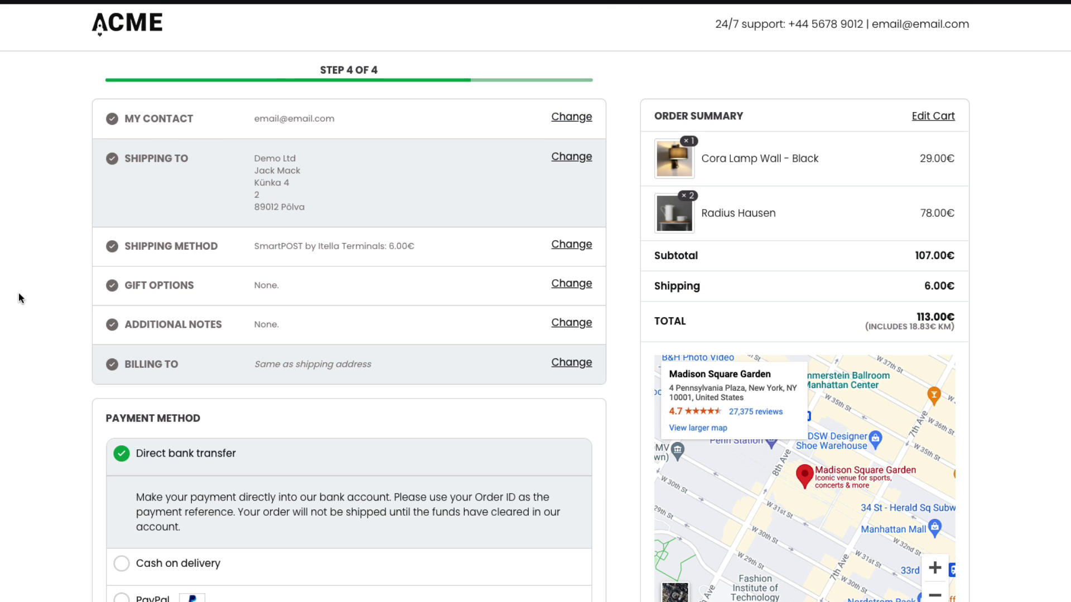
Show coupon codes as a payment substep again and reload the checkout
scroll(20, 299, down, 2)
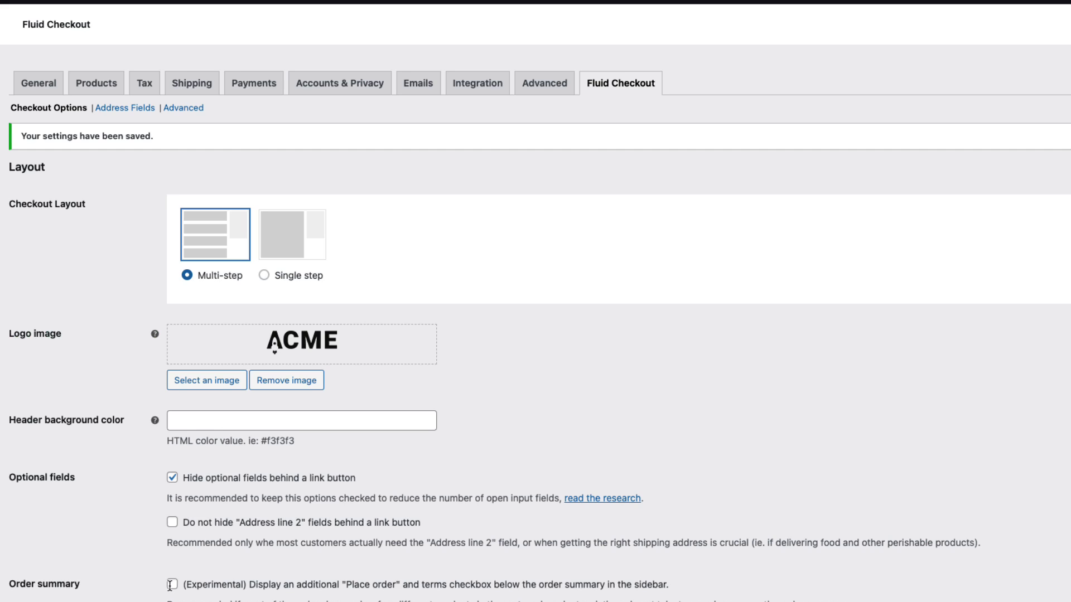
scroll(170, 586, down, 6)
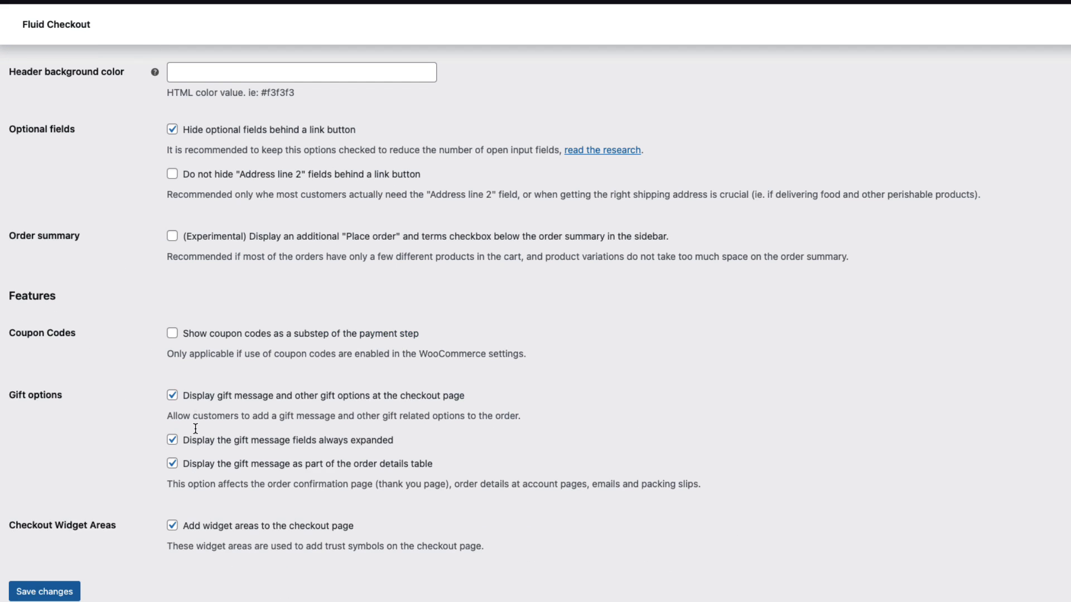
click(171, 333)
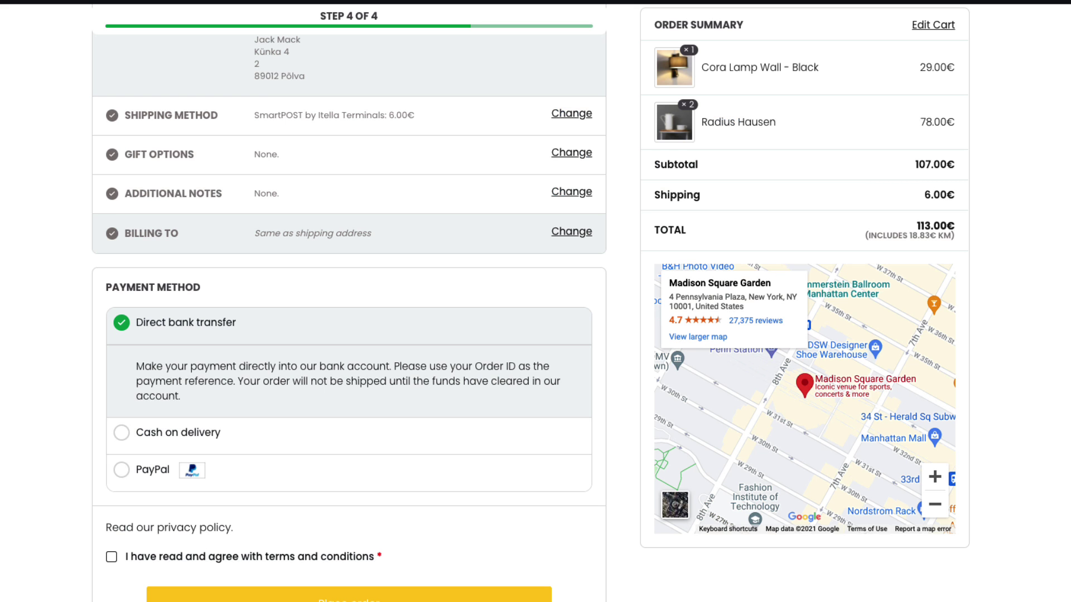
key(F5)
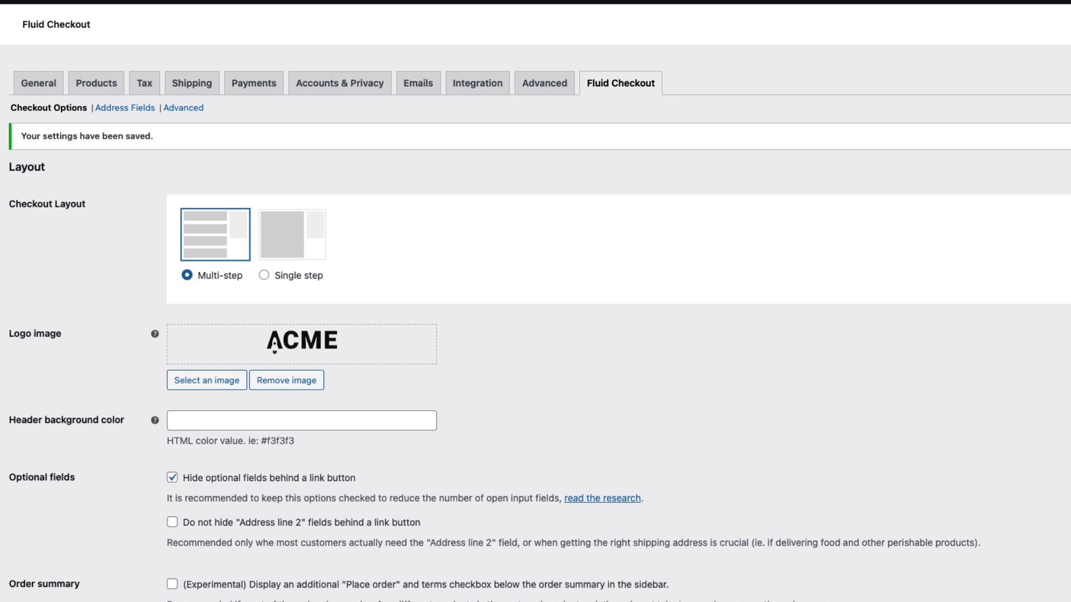
scroll(287, 449, down, 2)
scroll(287, 448, down, 3)
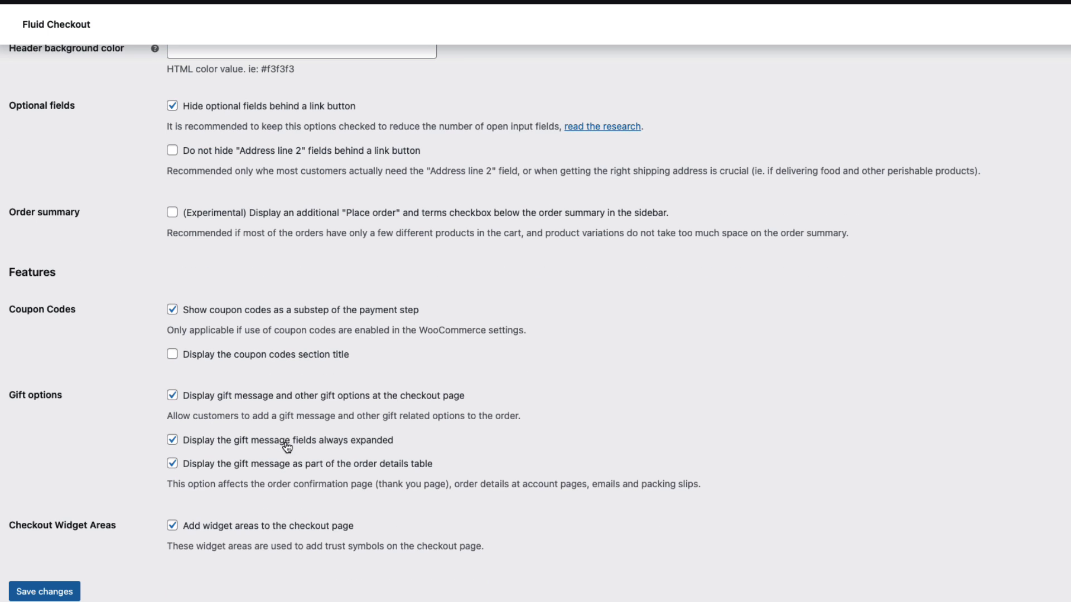
Re-enable the coupon codes section title, check the gift options form, and save
click(229, 361)
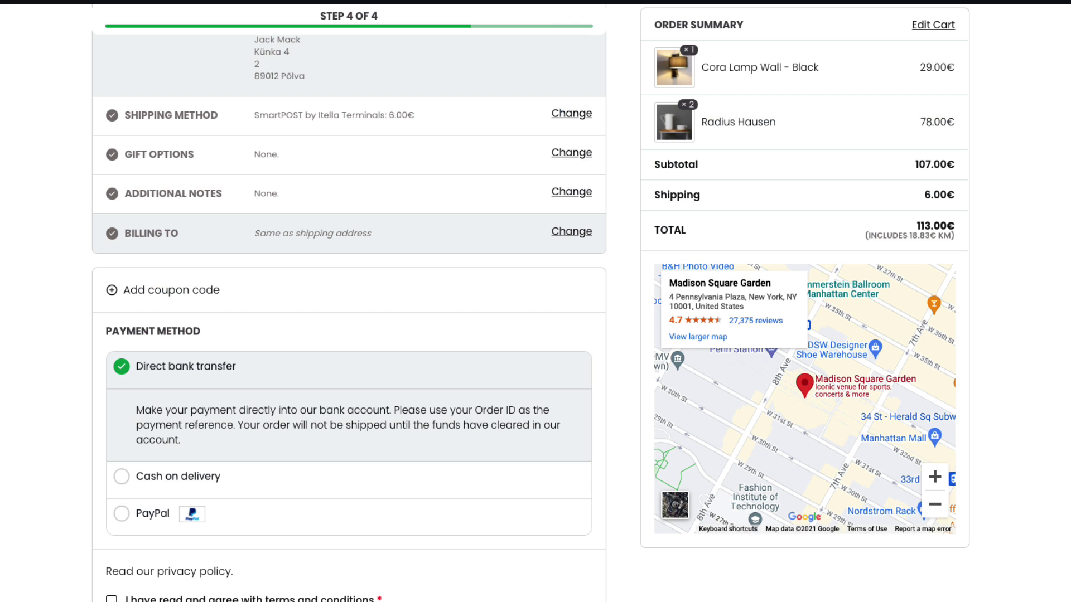
scroll(337, 387, down, 3)
scroll(339, 388, up, 1)
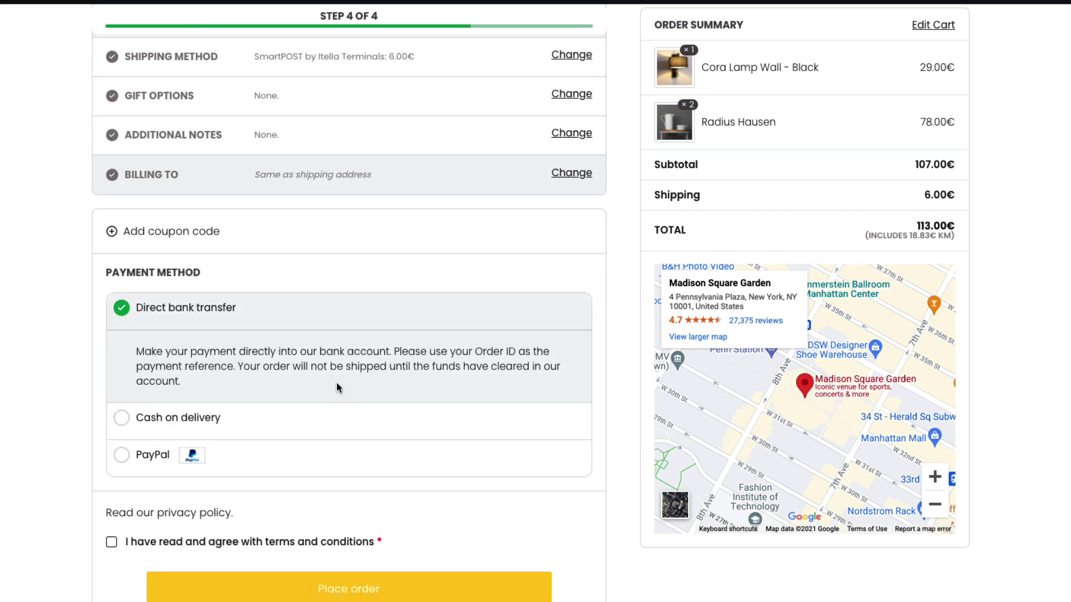
scroll(313, 313, up, 1)
click(573, 159)
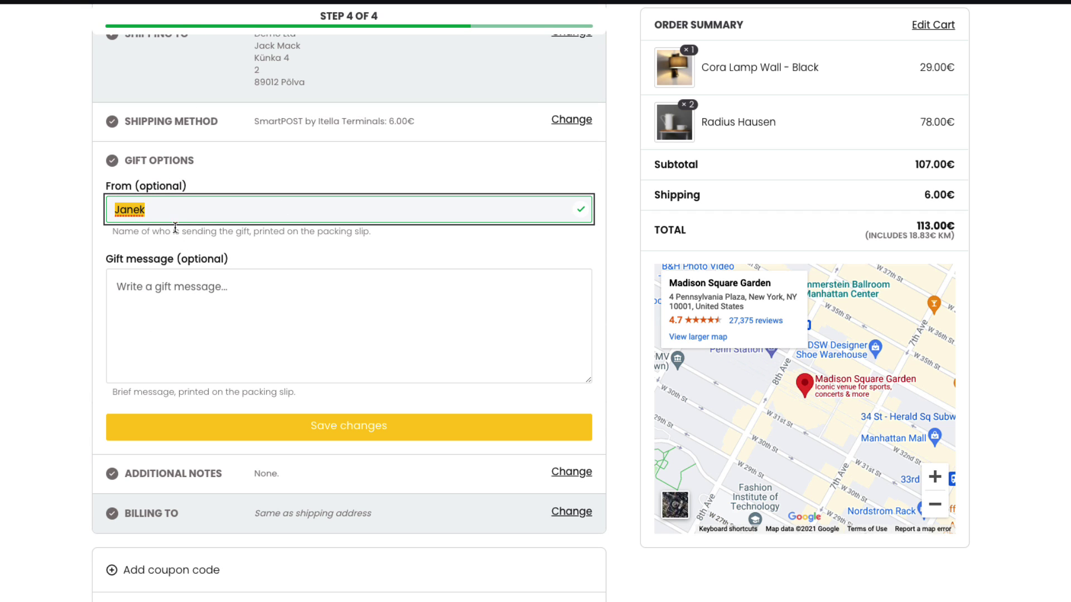
click(152, 291)
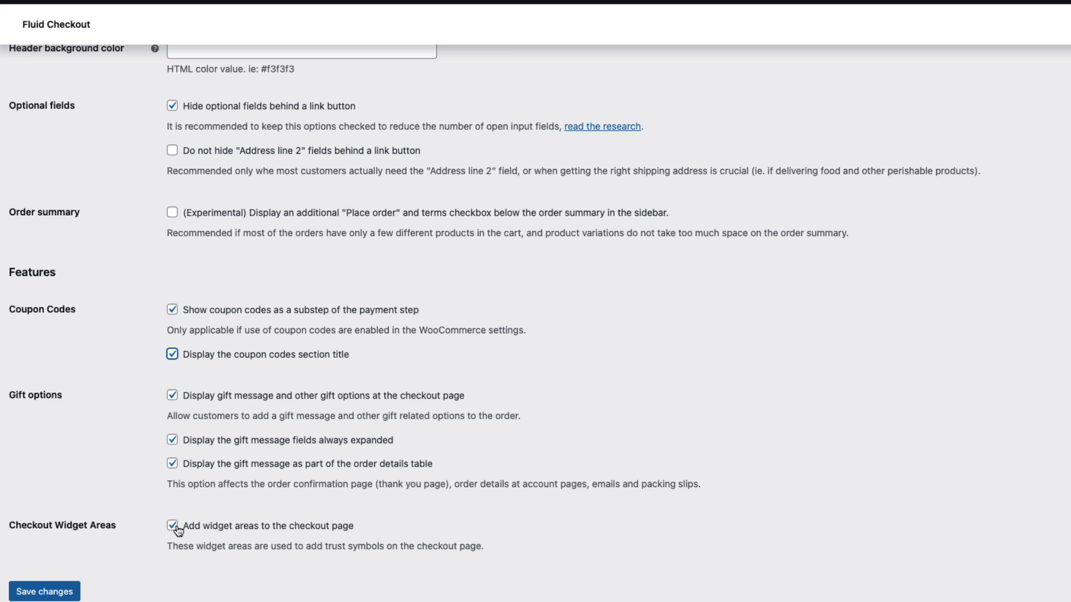
click(34, 592)
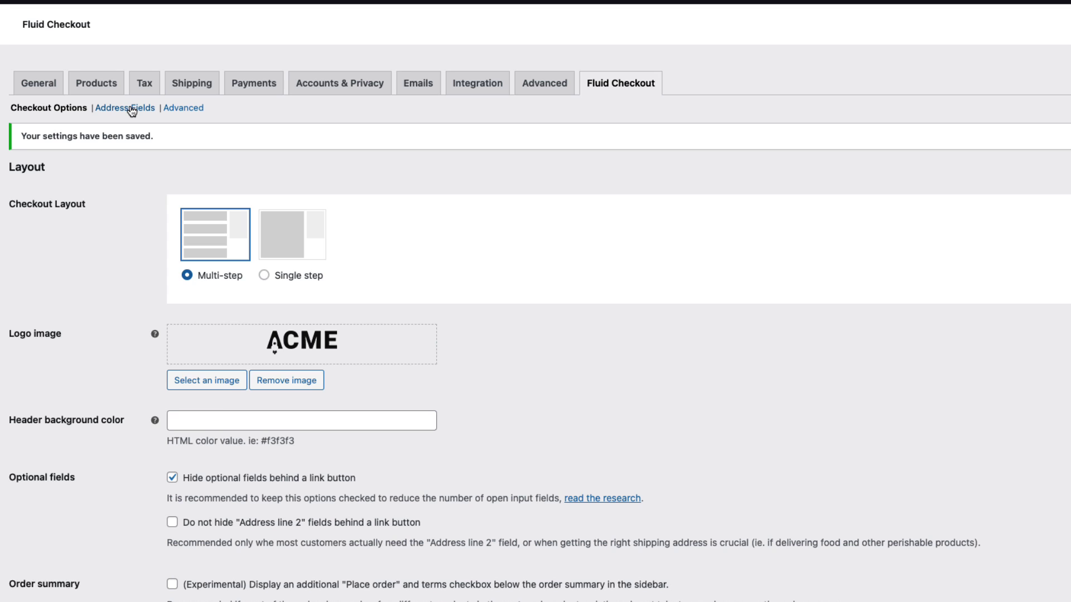
Open the Address Fields settings and review the billing details on the checkout
click(132, 112)
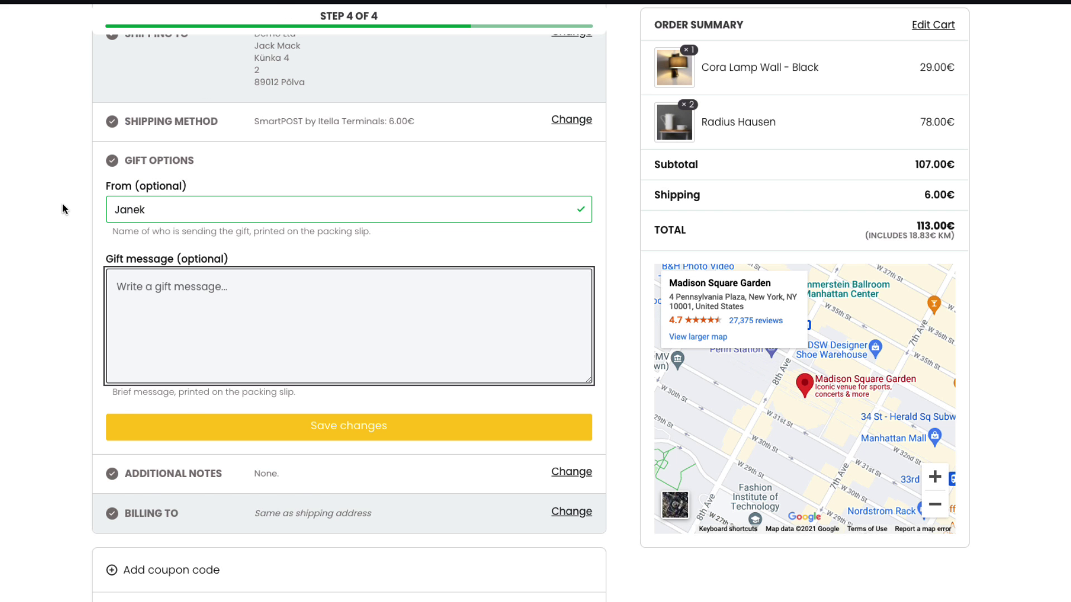
scroll(526, 134, down, 5)
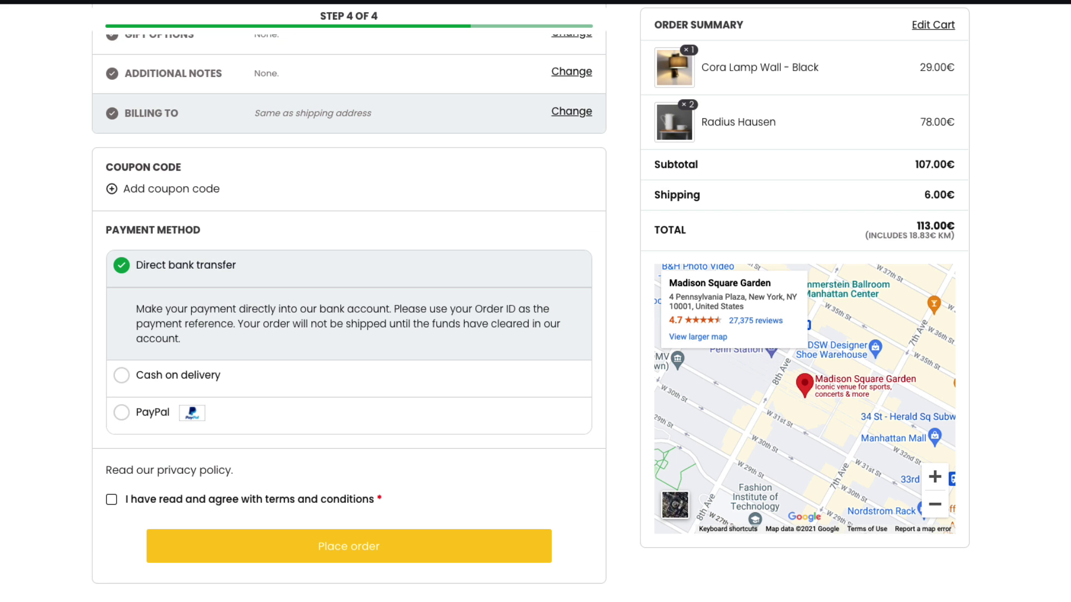
click(573, 115)
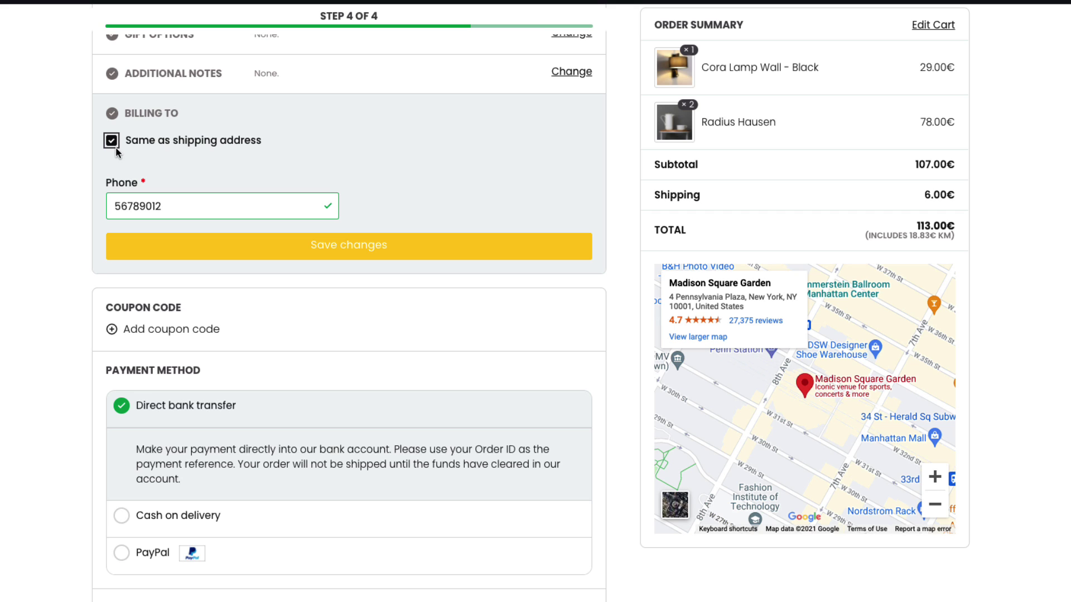
scroll(157, 448, up, 5)
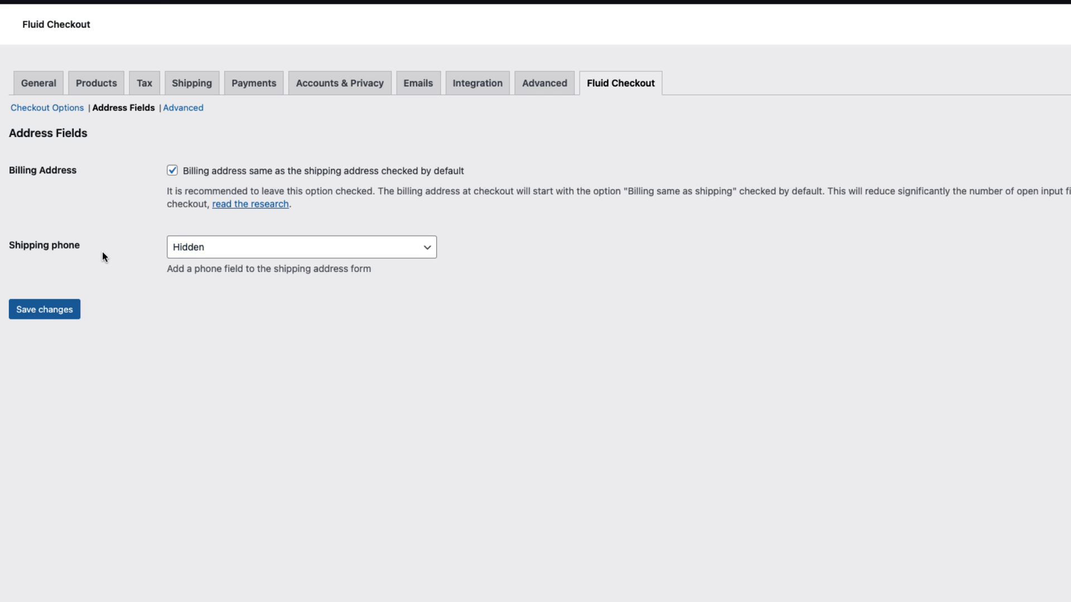
Set the Shipping phone field to Optional and save the Address Fields settings
click(222, 253)
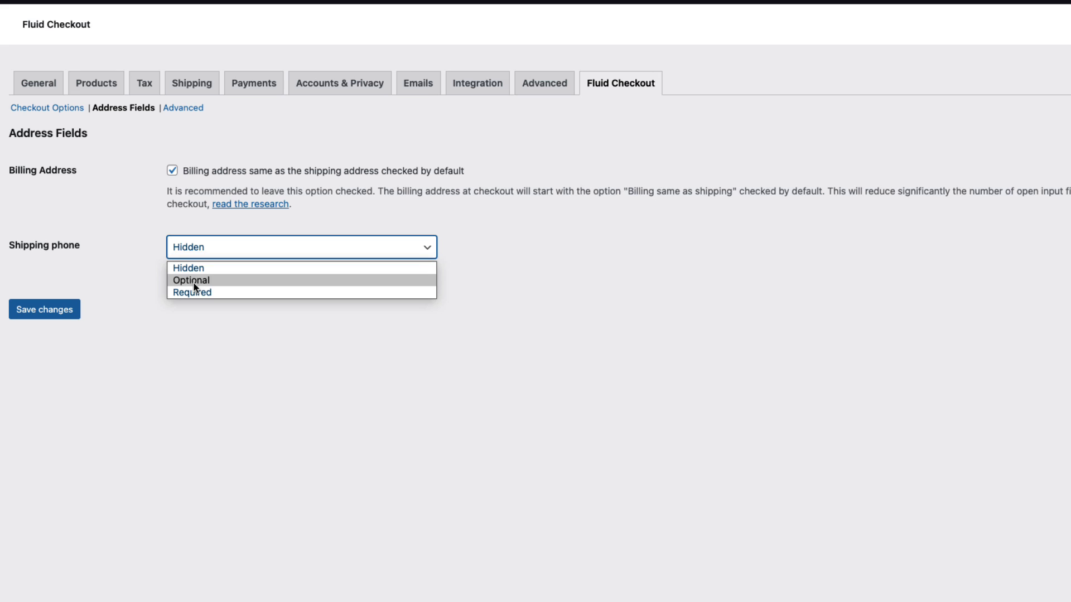
click(195, 280)
click(196, 250)
click(192, 292)
click(203, 249)
click(196, 280)
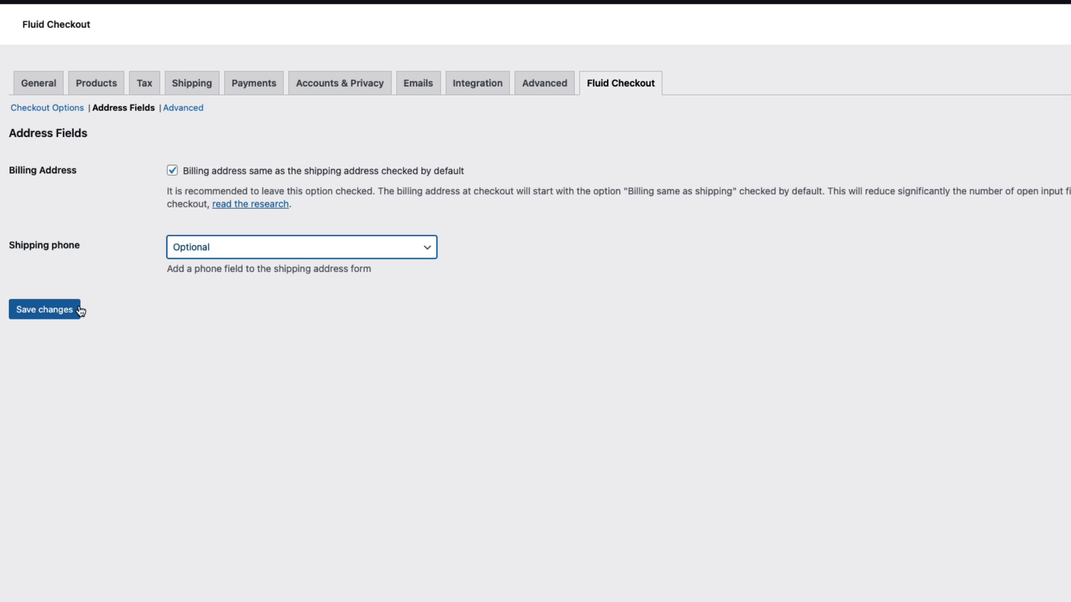
click(78, 311)
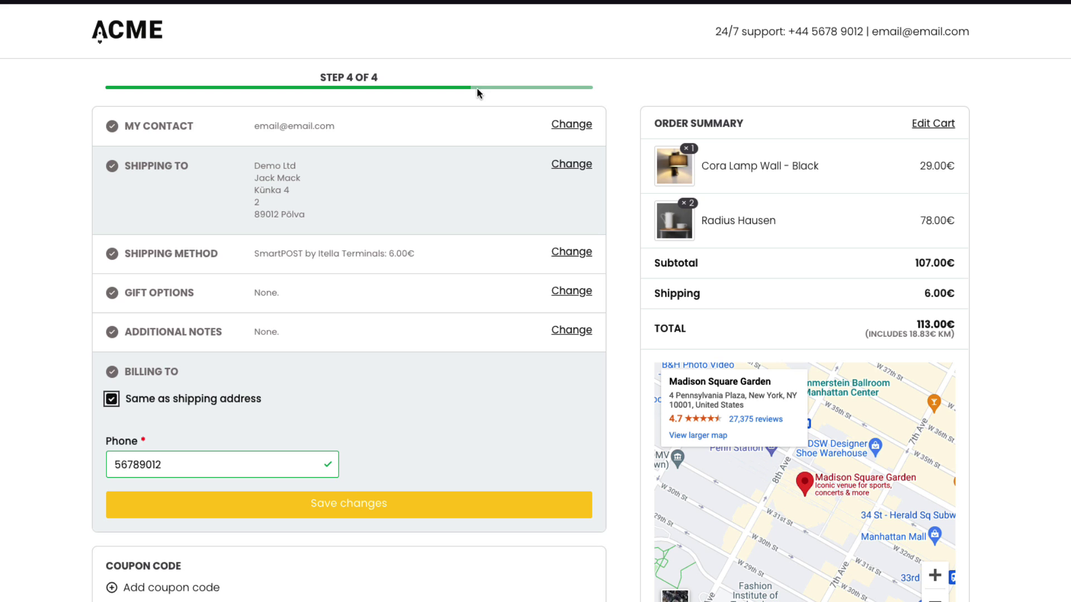
Reload the checkout and inspect the new shipping phone field in the shipping address
click(564, 163)
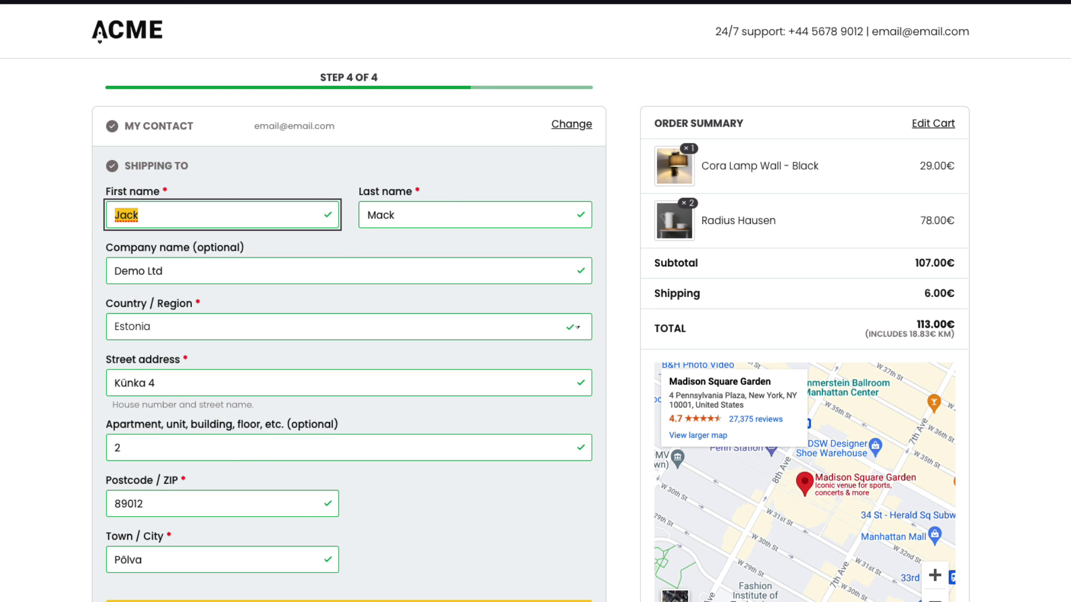
key(Return)
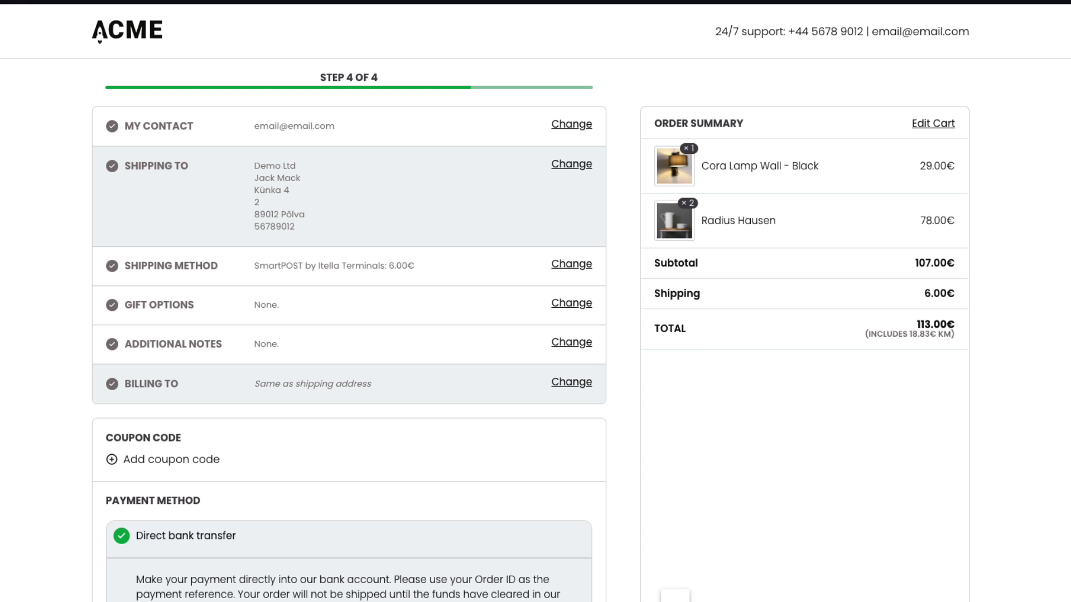
click(574, 170)
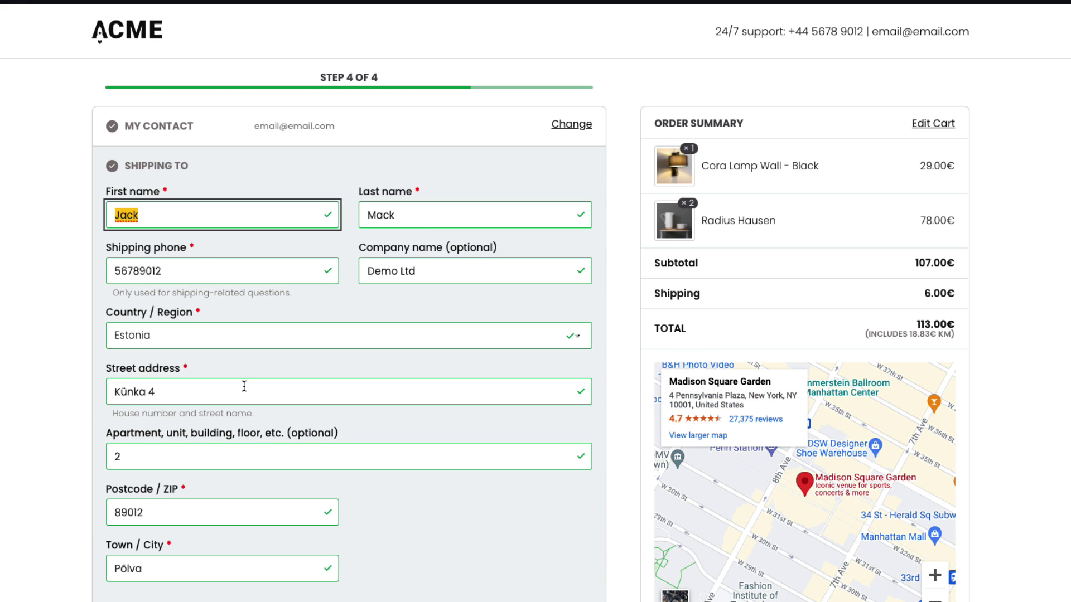
drag(188, 249, 143, 569)
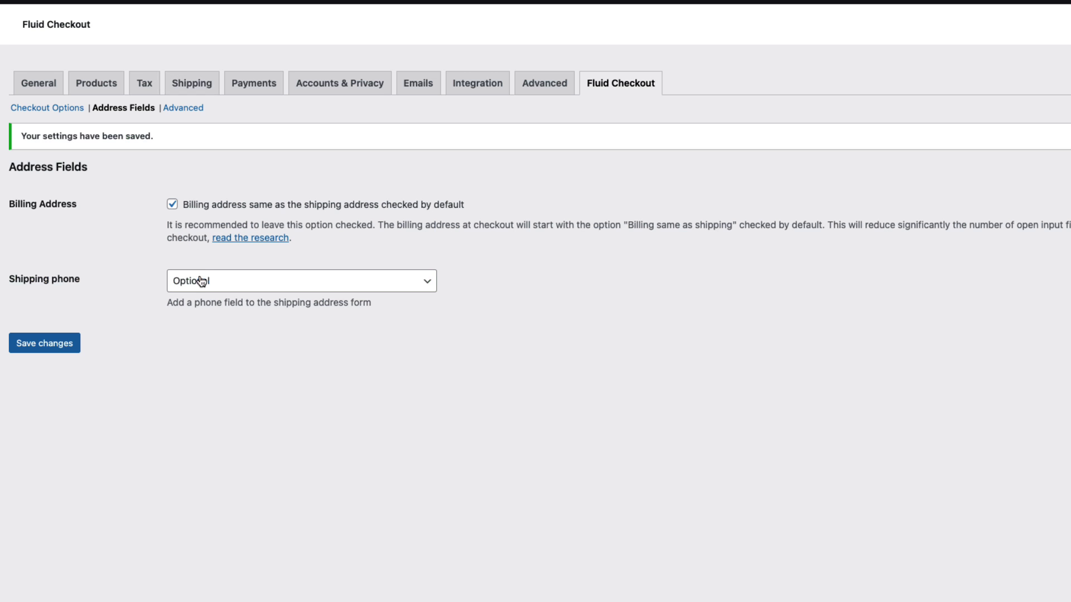
Set Shipping phone back to Hidden and save
click(220, 280)
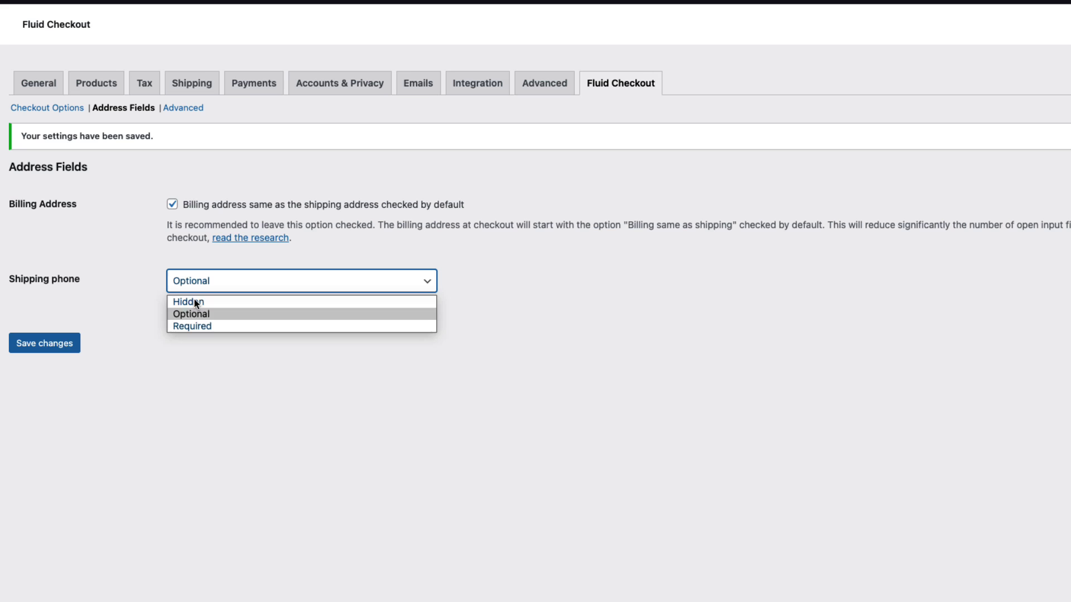
click(193, 301)
click(52, 350)
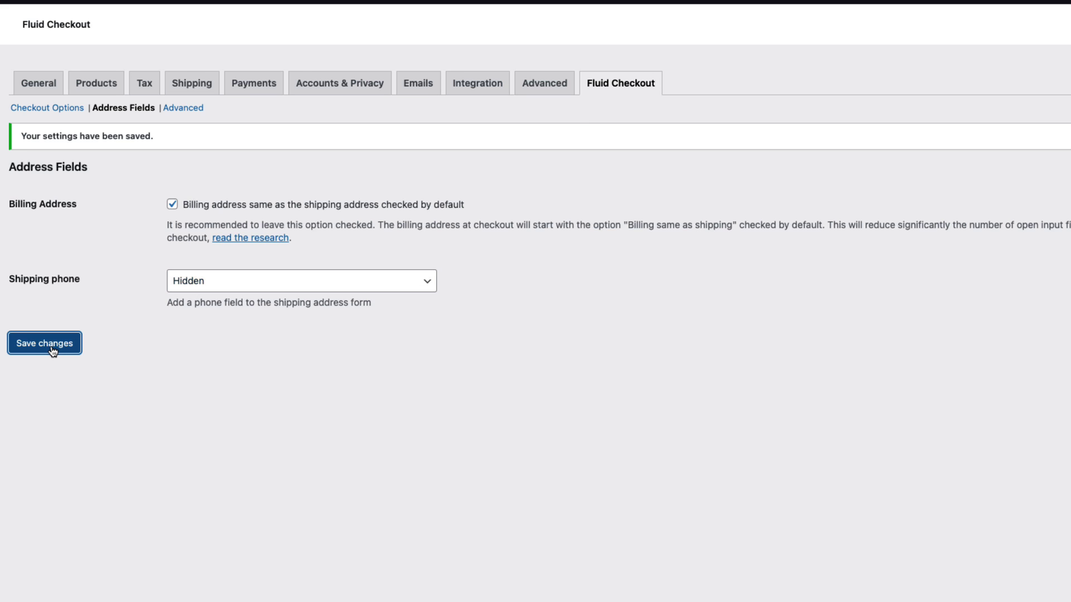
In Fluid Checkout > Advanced, select the Experimental theme header and footer option and save
click(181, 110)
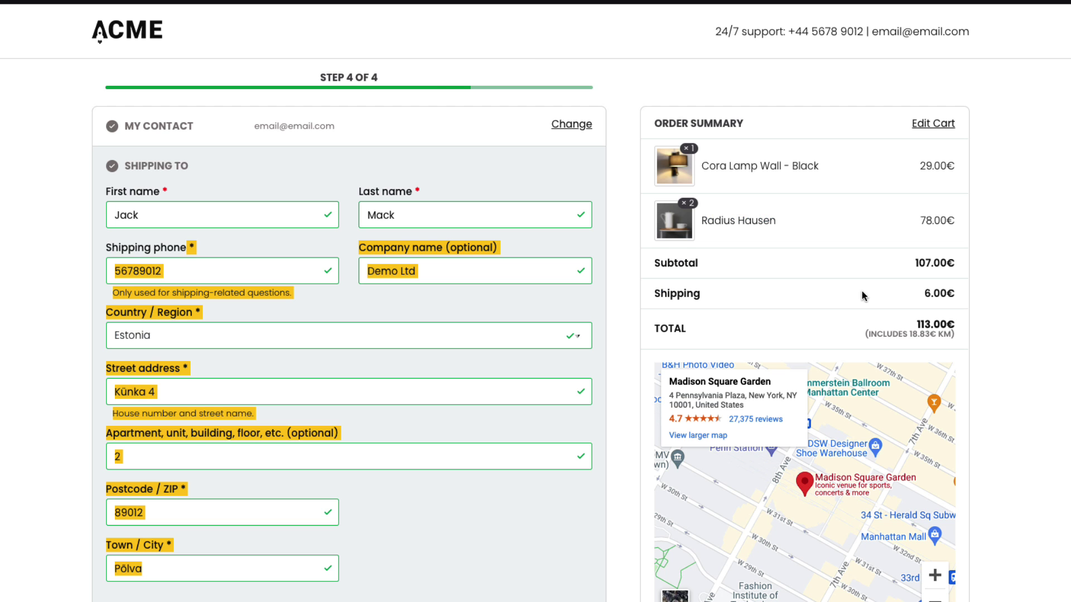
scroll(864, 297, down, 10)
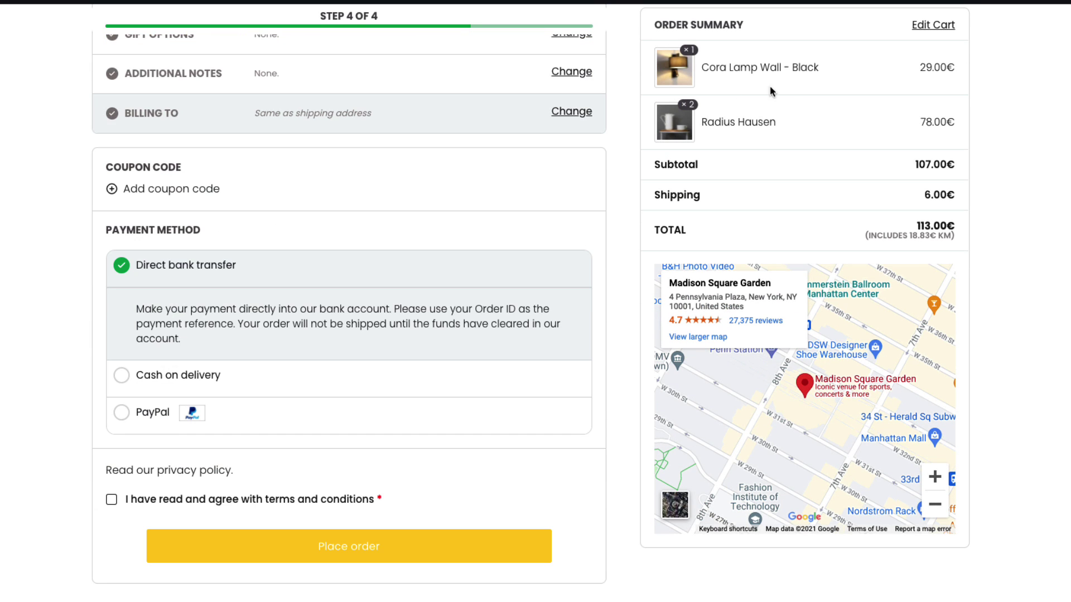
scroll(809, 404, down, 2)
scroll(410, 153, up, 7)
scroll(410, 153, up, 5)
scroll(410, 152, down, 10)
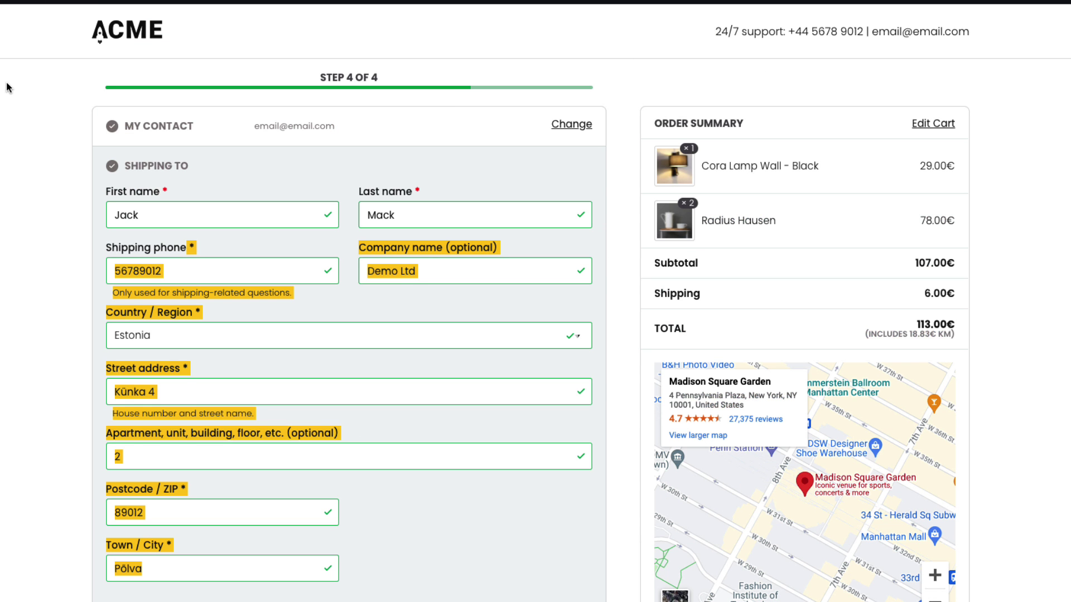
scroll(63, 184, down, 4)
scroll(64, 182, down, 7)
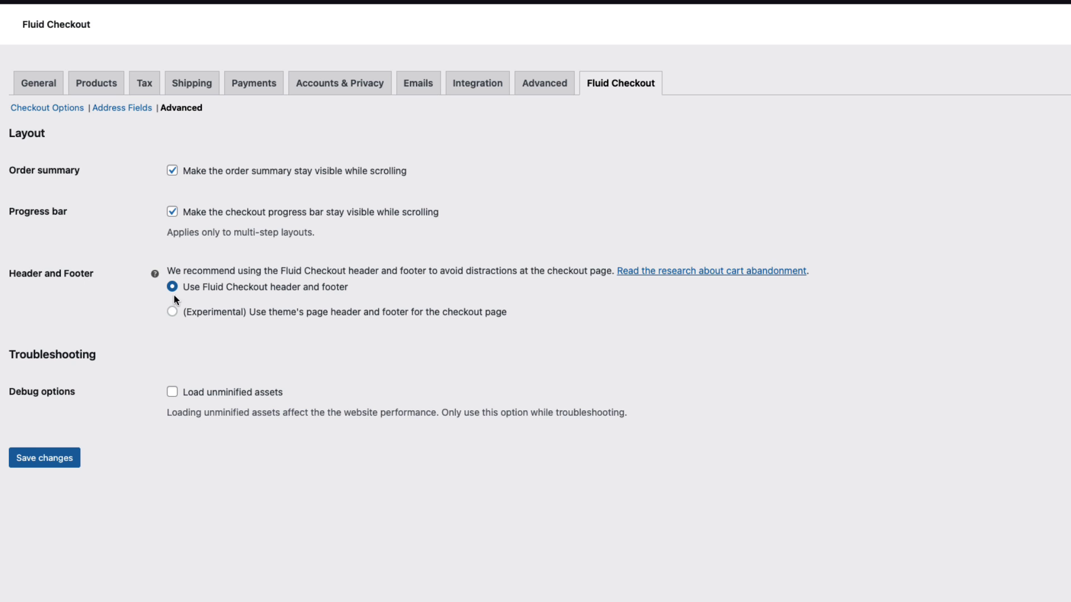
click(172, 311)
click(46, 461)
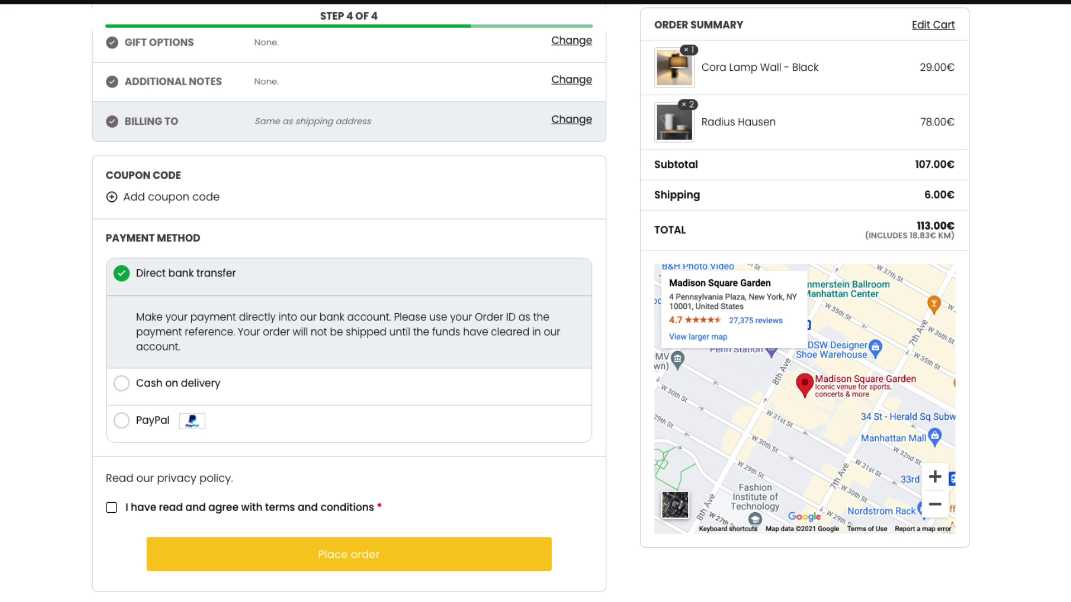
Revert to 'Use Fluid Checkout header and footer' and save the setting
scroll(45, 127, up, 10)
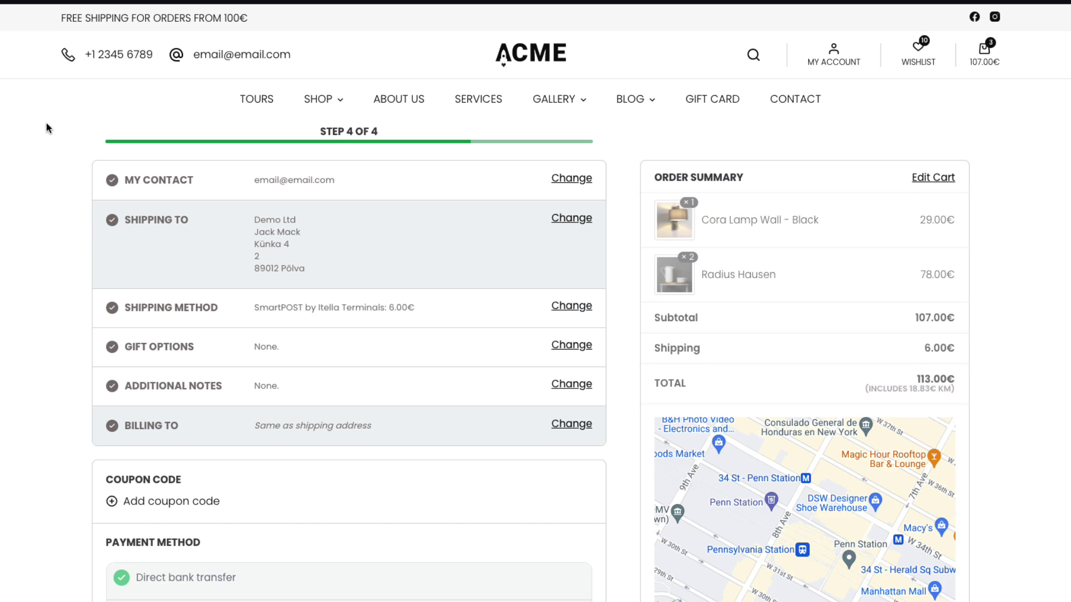
scroll(45, 127, down, 10)
scroll(149, 228, up, 8)
scroll(150, 228, down, 8)
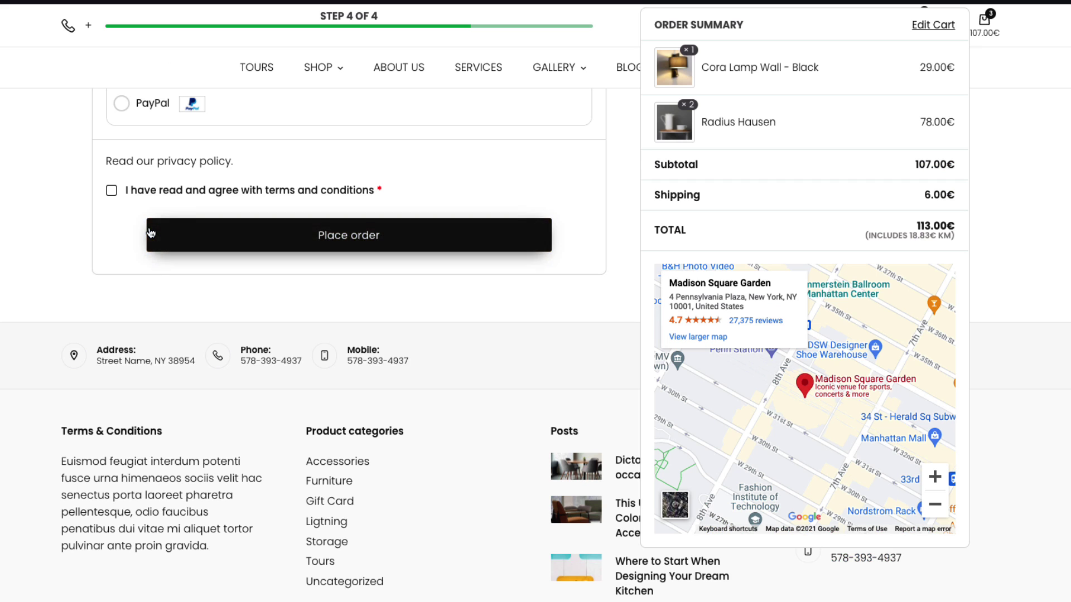
scroll(144, 213, up, 10)
scroll(143, 214, down, 6)
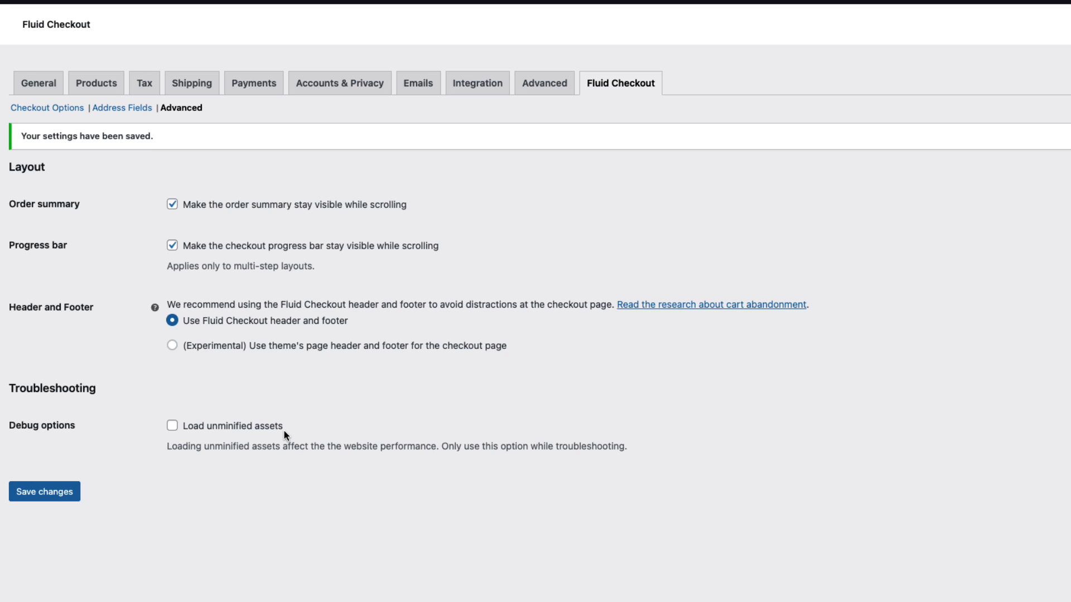
click(50, 496)
On the Widgets page, inspect the support details Text widget in Checkout Header - Desktop
click(39, 517)
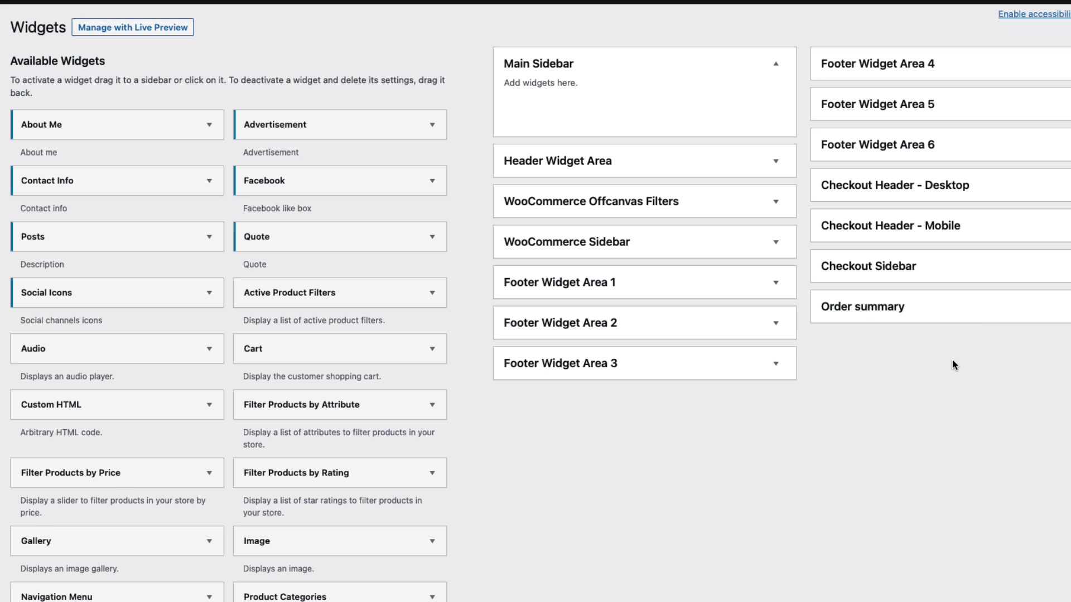
click(993, 184)
click(994, 184)
click(923, 183)
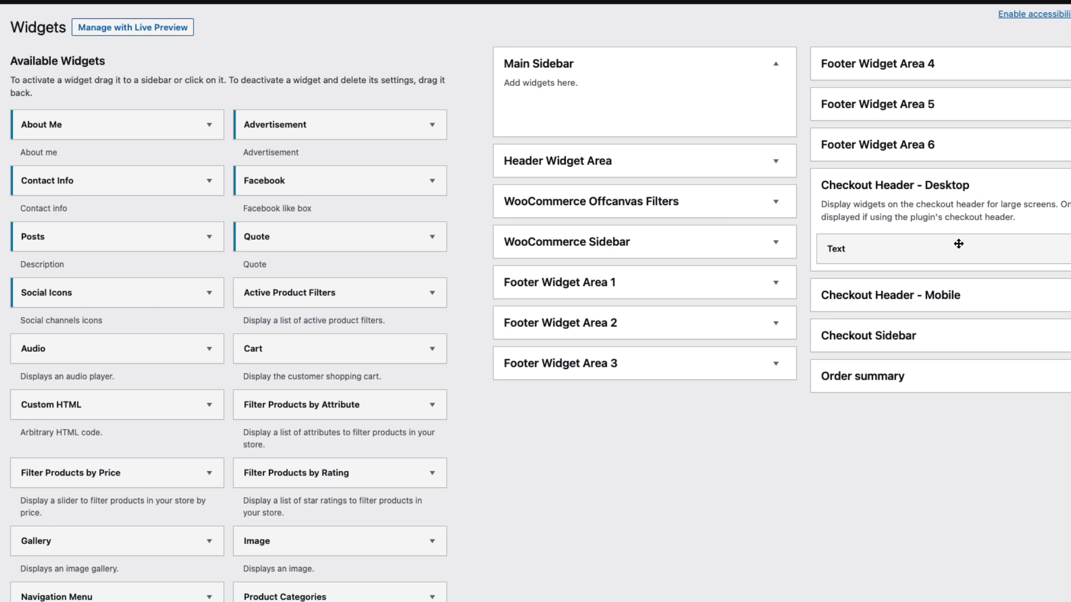
click(958, 249)
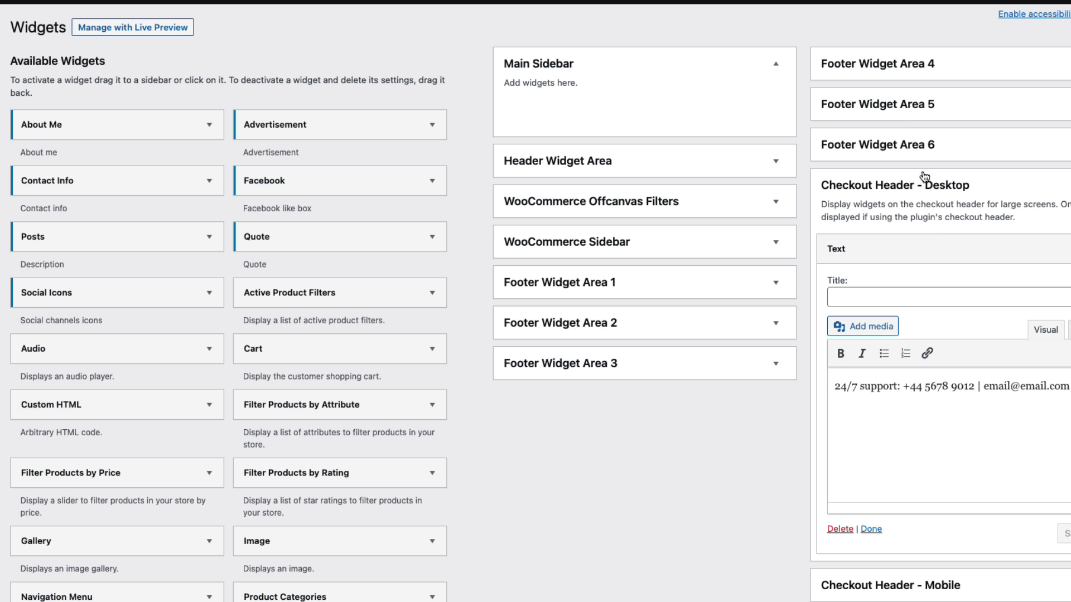
click(957, 248)
Expand the Order summary area and open its Custom HTML Google Maps widget
click(928, 337)
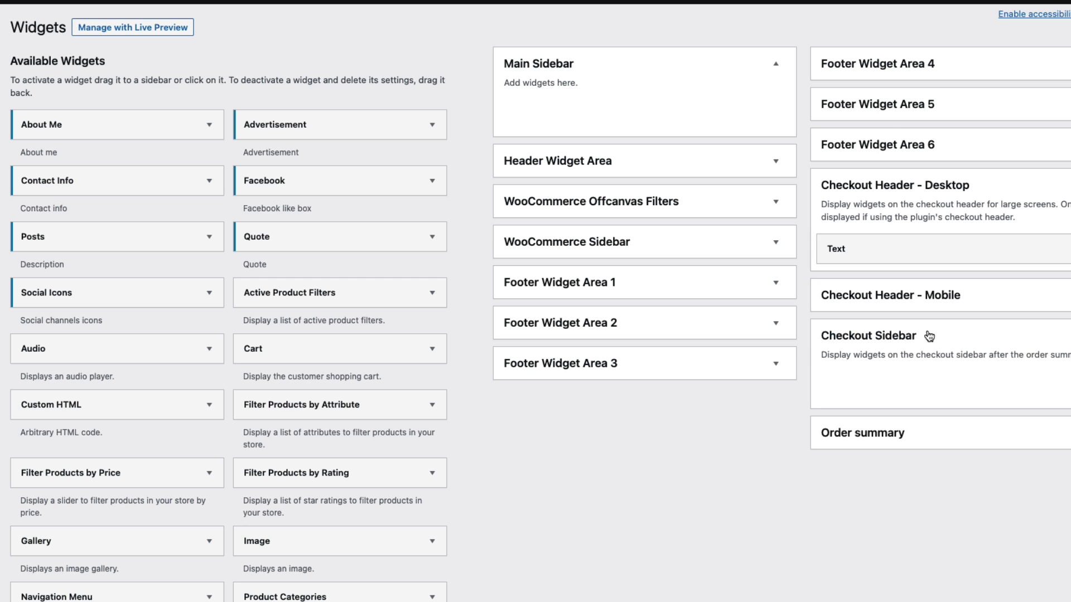
click(881, 376)
click(899, 425)
scroll(995, 427, down, 5)
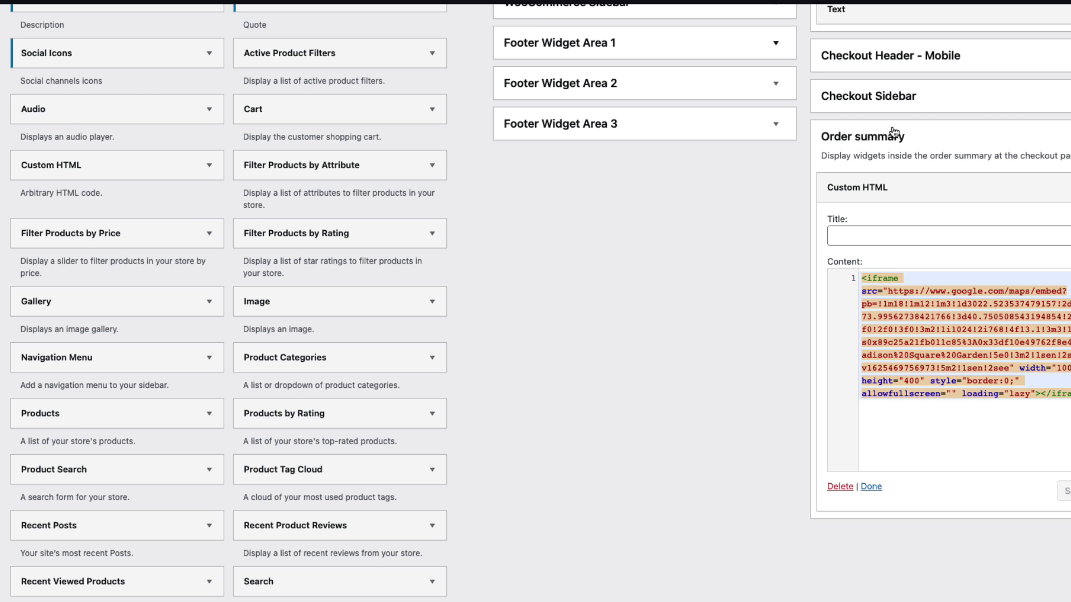
scroll(981, 261, up, 1)
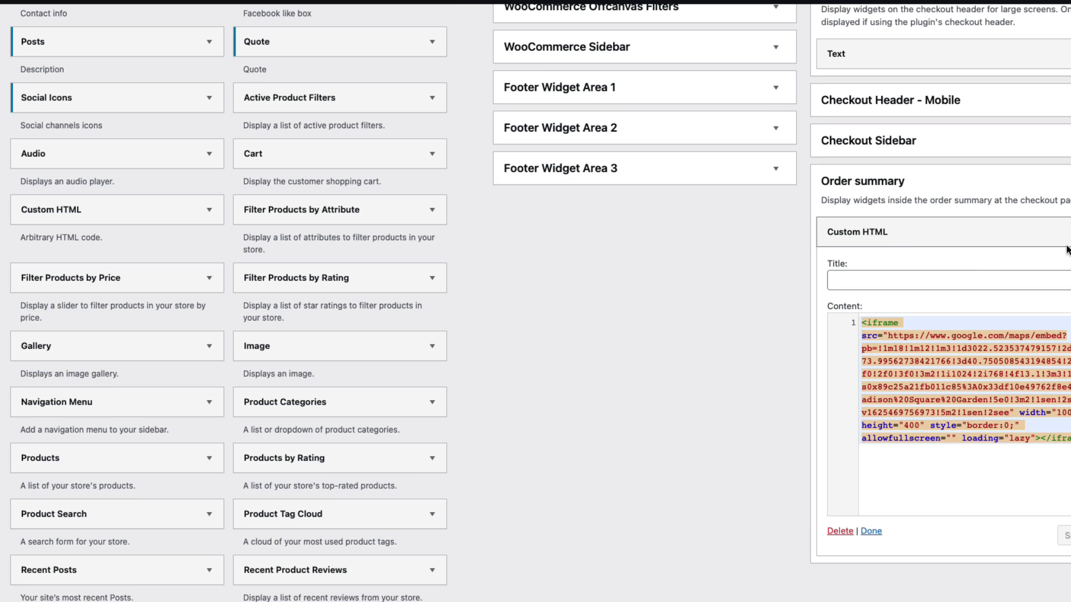
Replace the Custom HTML widget's map code, save it, and check 'This is my text' on checkout
click(948, 439)
key(super+a)
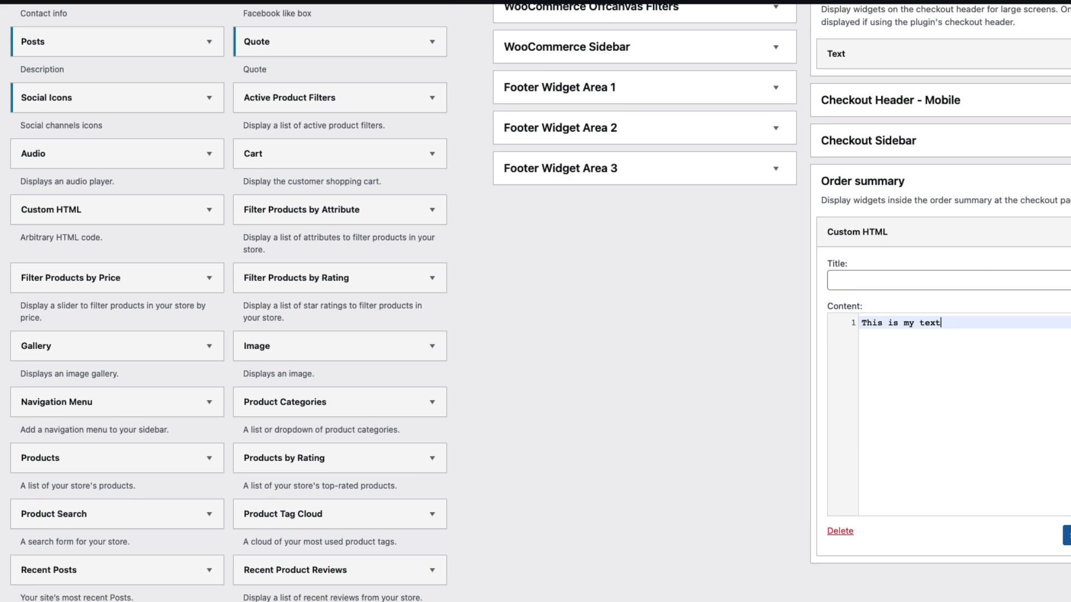
click(1067, 535)
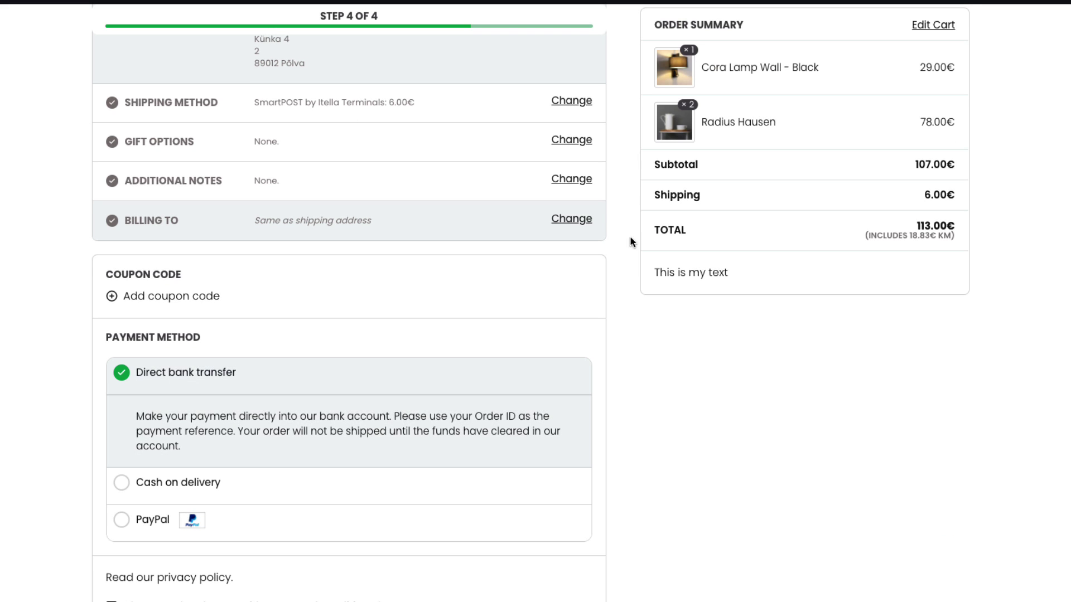
drag(720, 277, 650, 275)
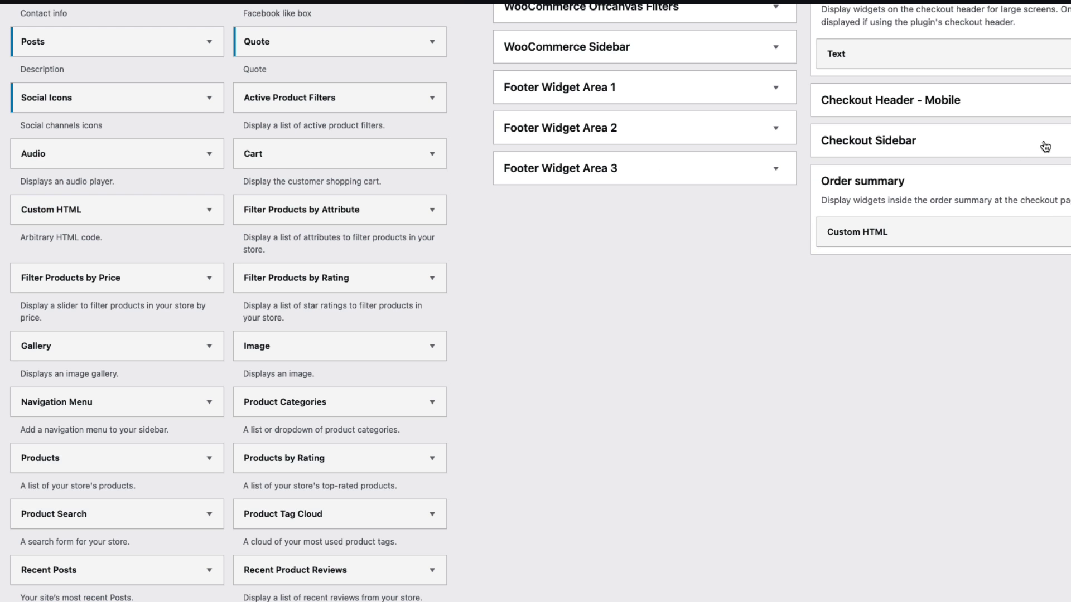
Move the Custom HTML widget into Checkout Sidebar, verify its text, and expand Checkout Header - Mobile
click(1042, 146)
drag(901, 288, 904, 182)
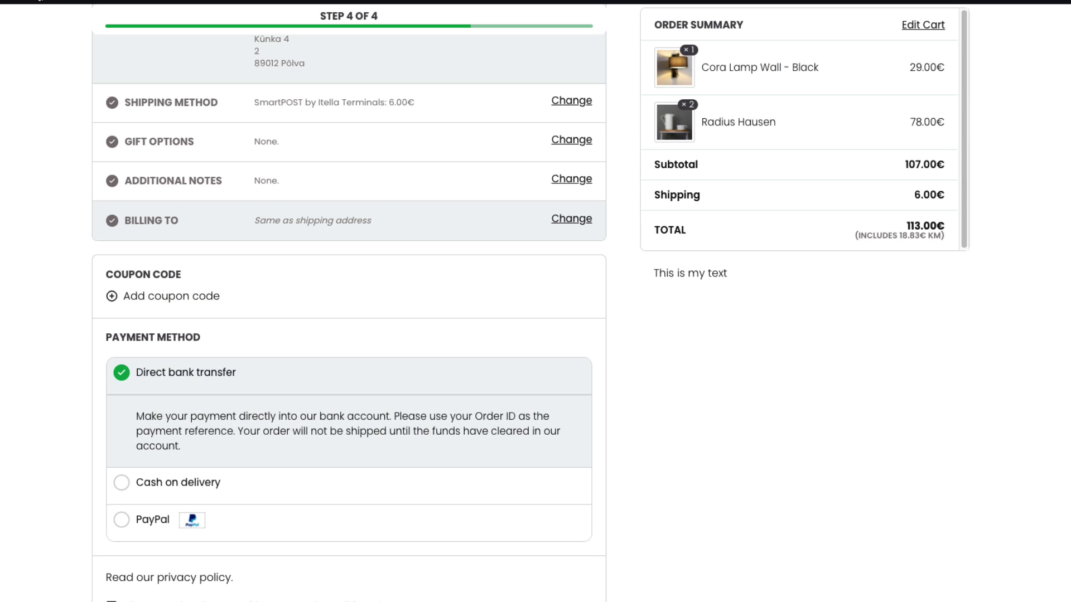
drag(741, 271, 661, 272)
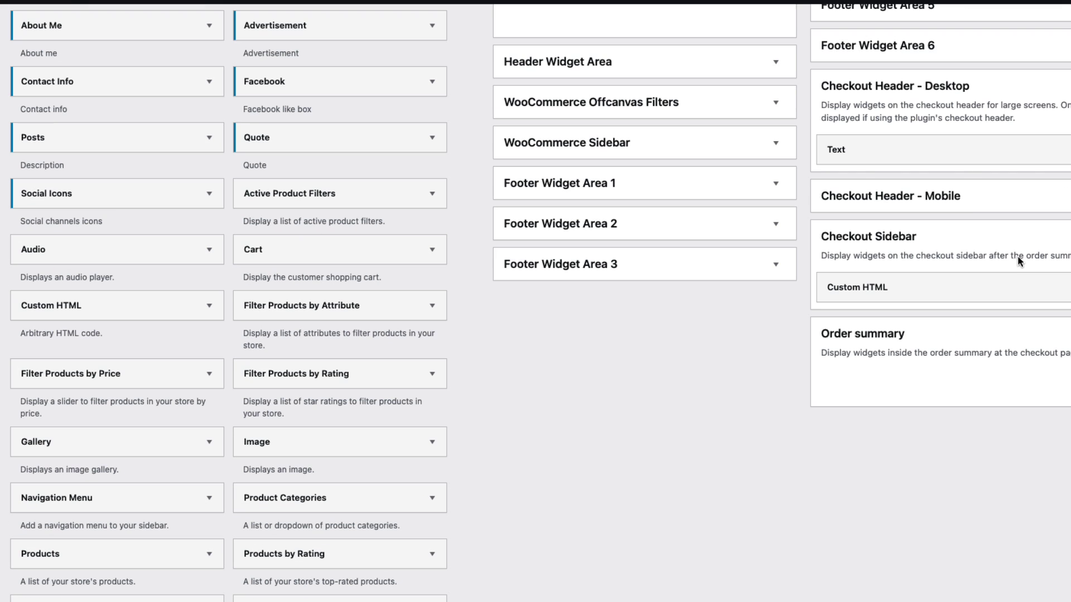
click(1024, 199)
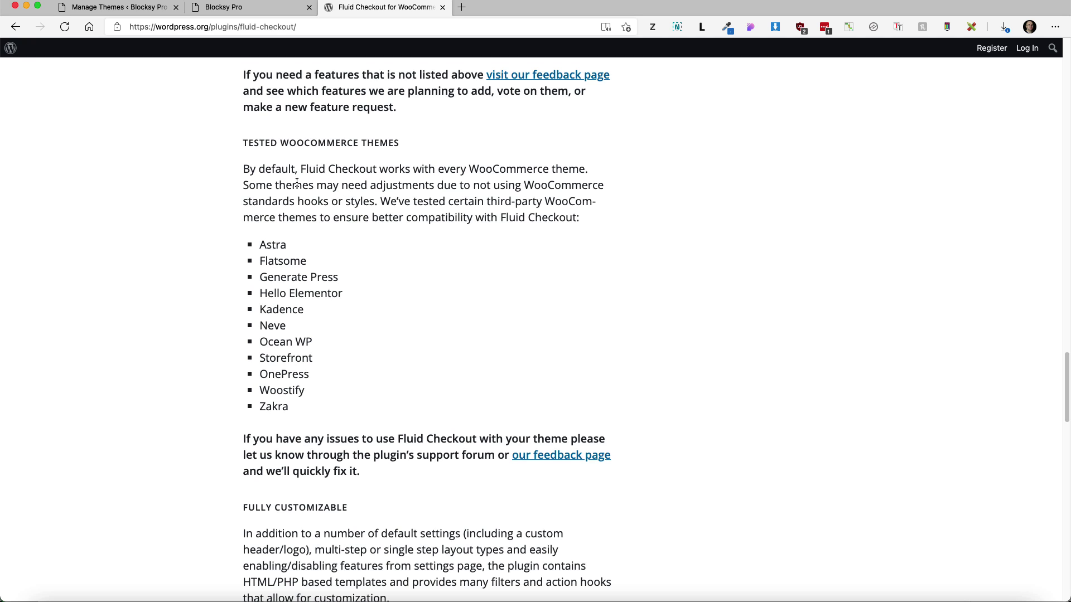
Highlight the theme-adjustments note and tested themes list, then return to the 'Checkout – Blocksy Pro' tab
drag(291, 185, 378, 201)
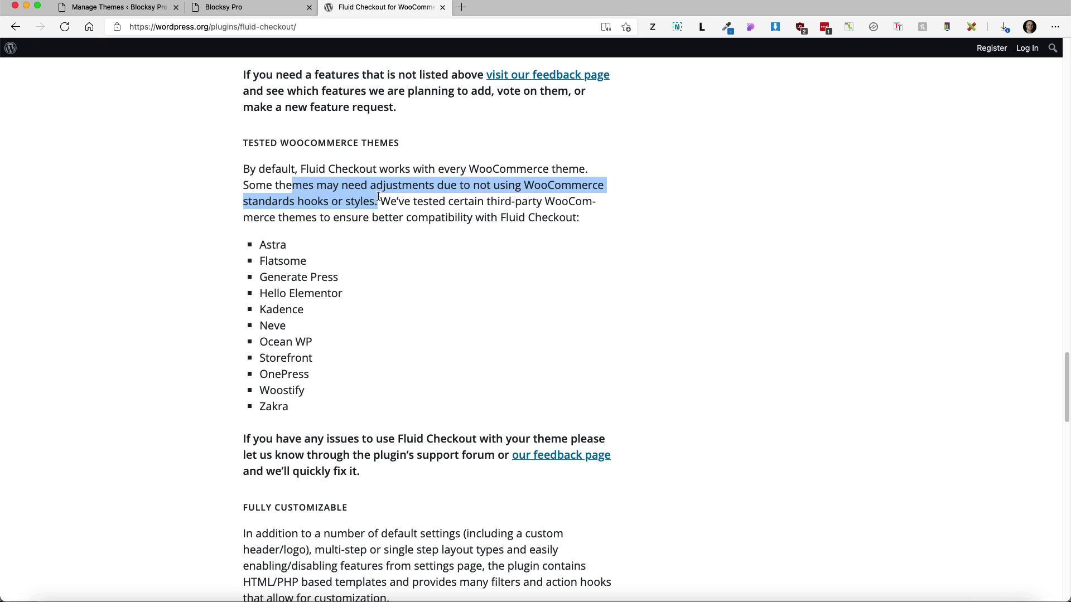
drag(324, 411, 260, 231)
click(225, 9)
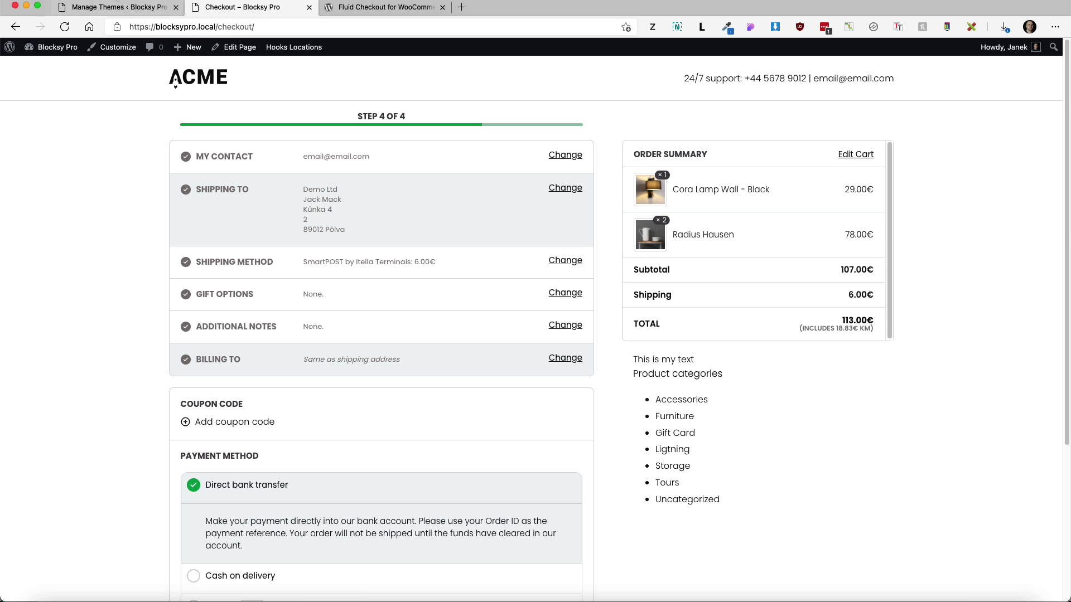
Activate the Astra theme and reload the checkout to view its styling
click(114, 9)
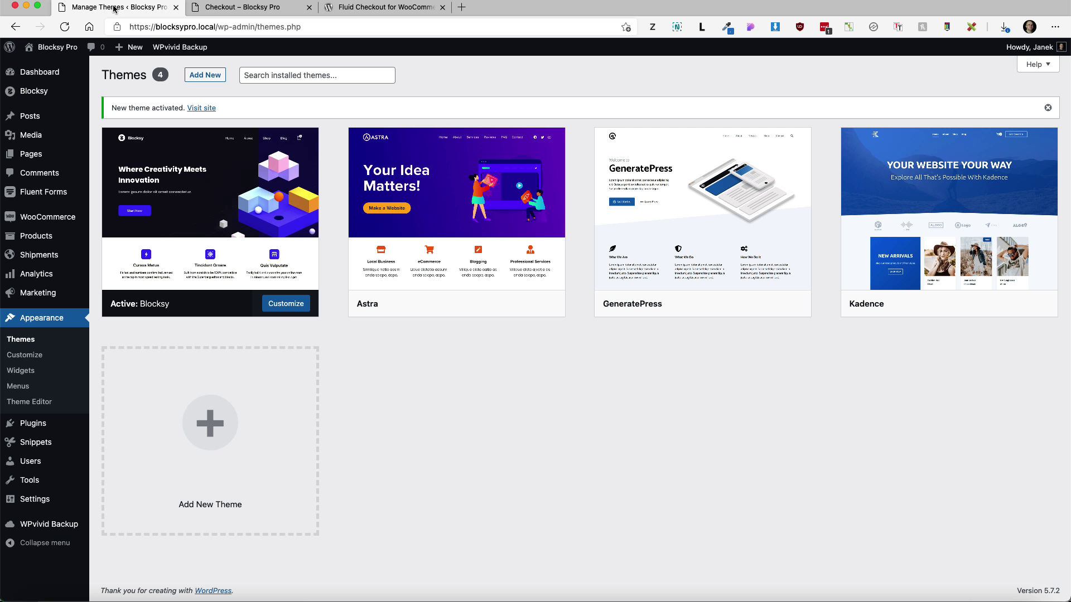
mouse_move(446, 302)
click(478, 305)
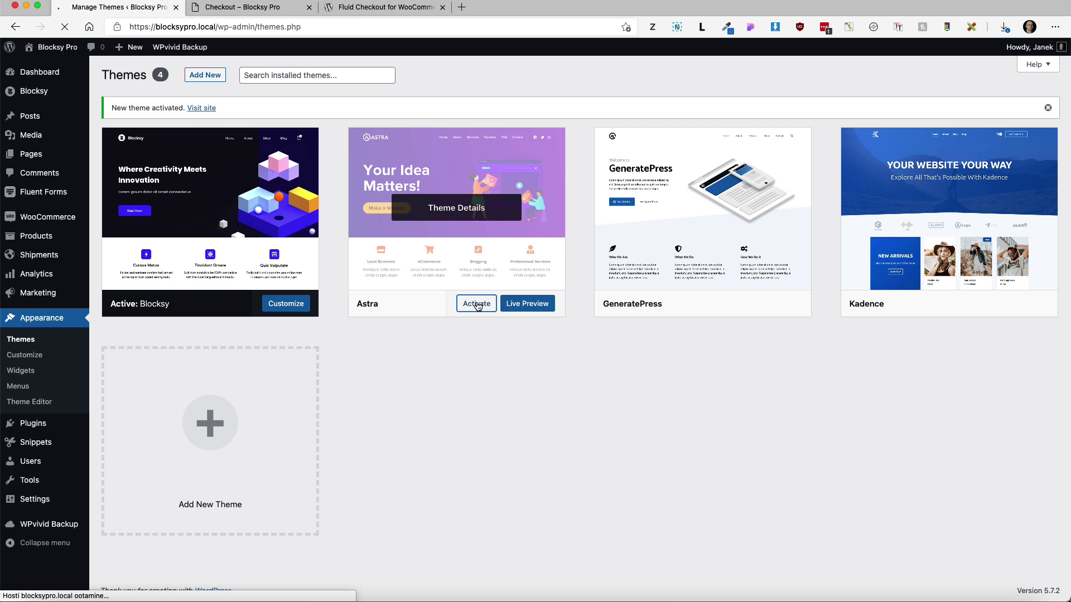
click(242, 8)
click(65, 27)
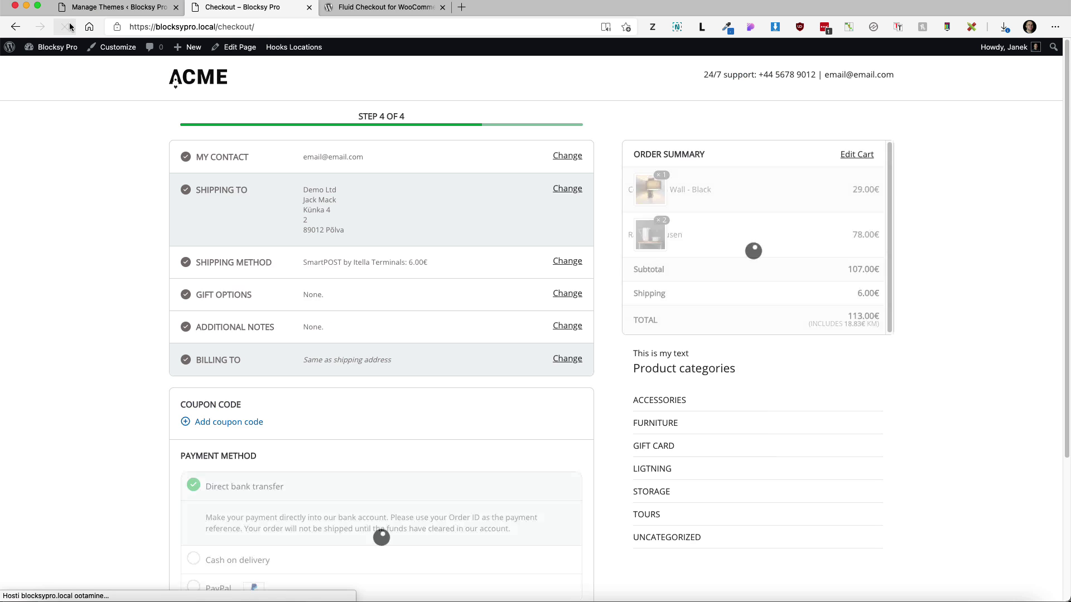
scroll(166, 219, down, 2)
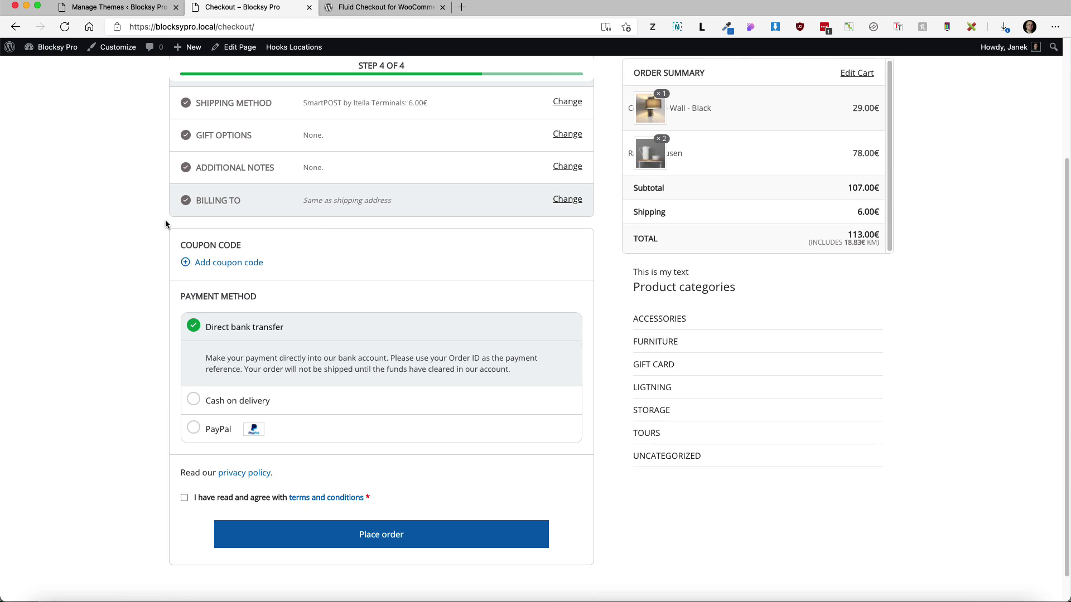
scroll(168, 216, up, 2)
Activate GeneratePress and reload the checkout to view its styling
click(120, 8)
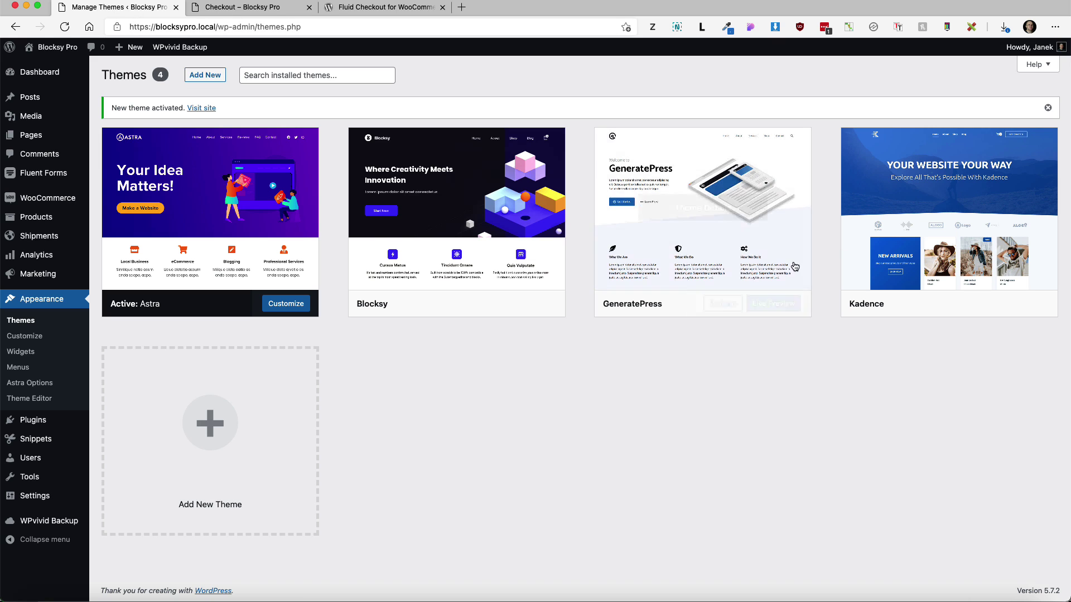
click(736, 306)
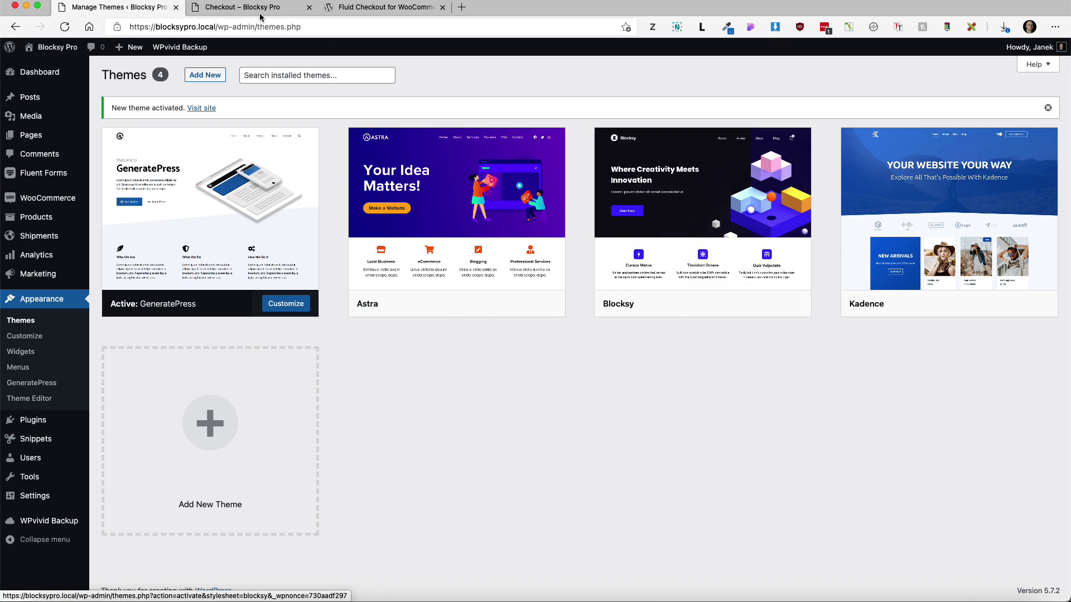
click(208, 7)
click(64, 26)
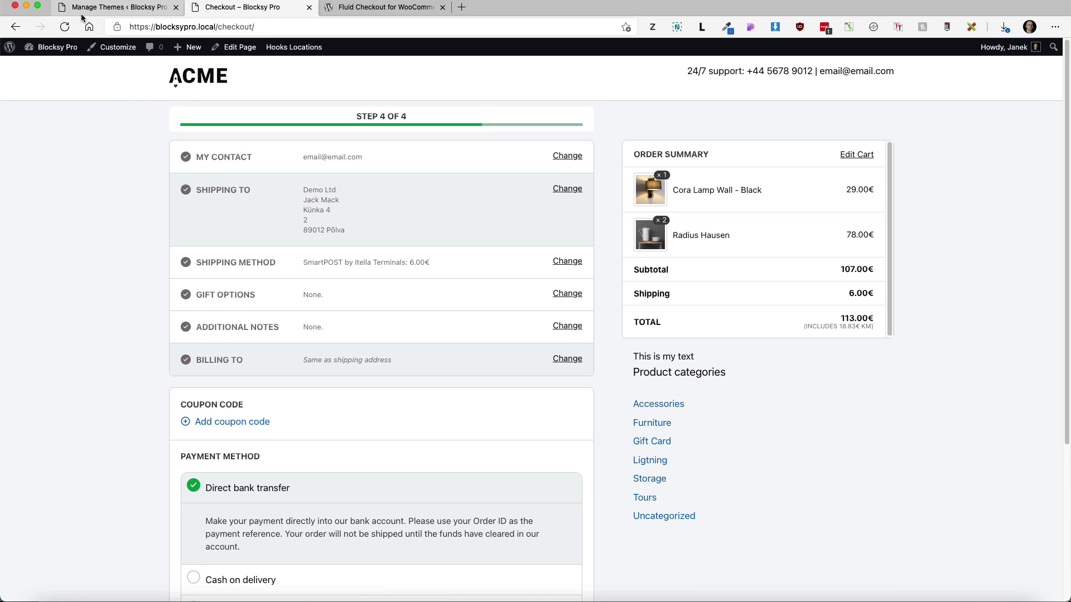
Activate Kadence and reload the checkout to view its styling
click(116, 8)
mouse_move(959, 281)
click(974, 305)
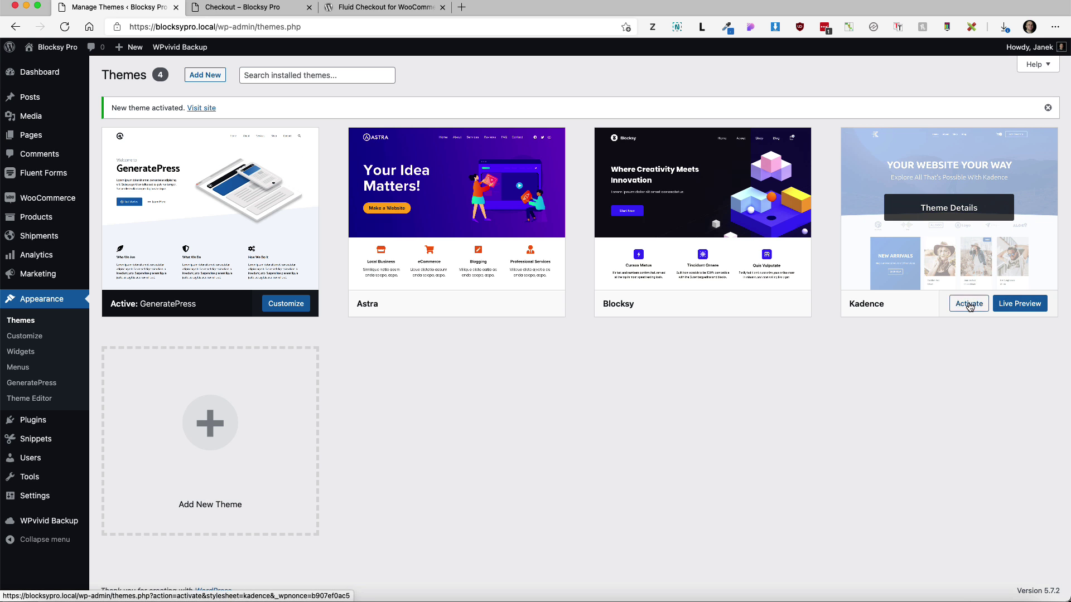
click(263, 6)
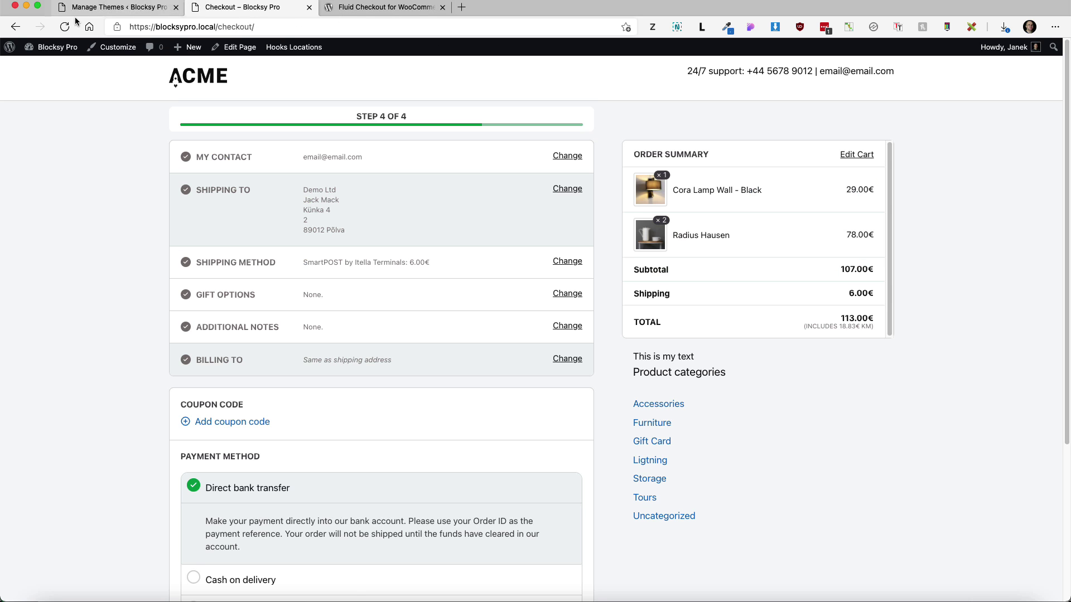
click(64, 26)
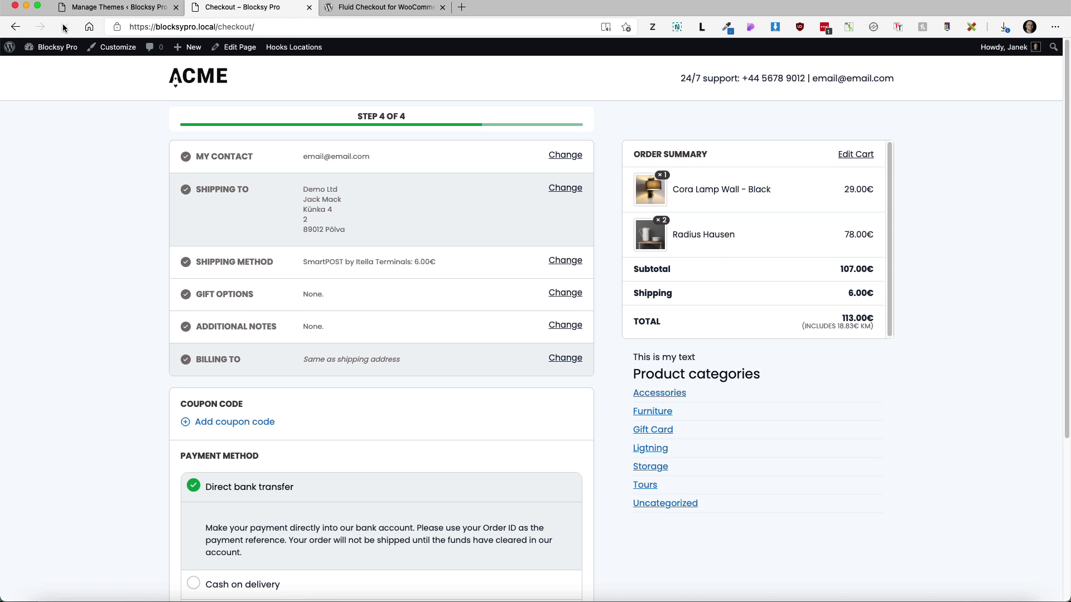
click(120, 7)
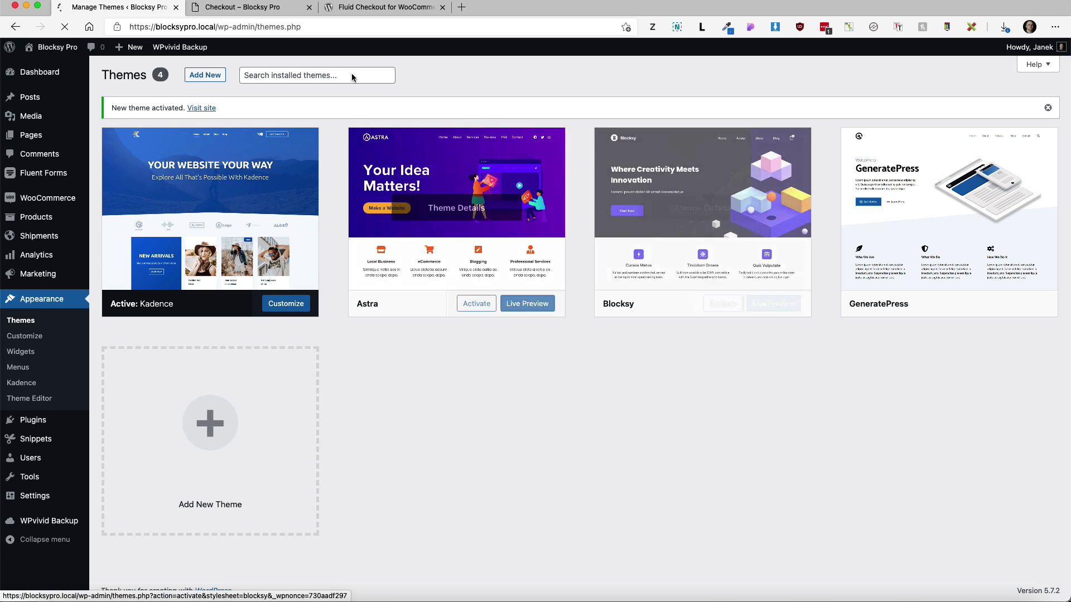
click(262, 7)
click(64, 27)
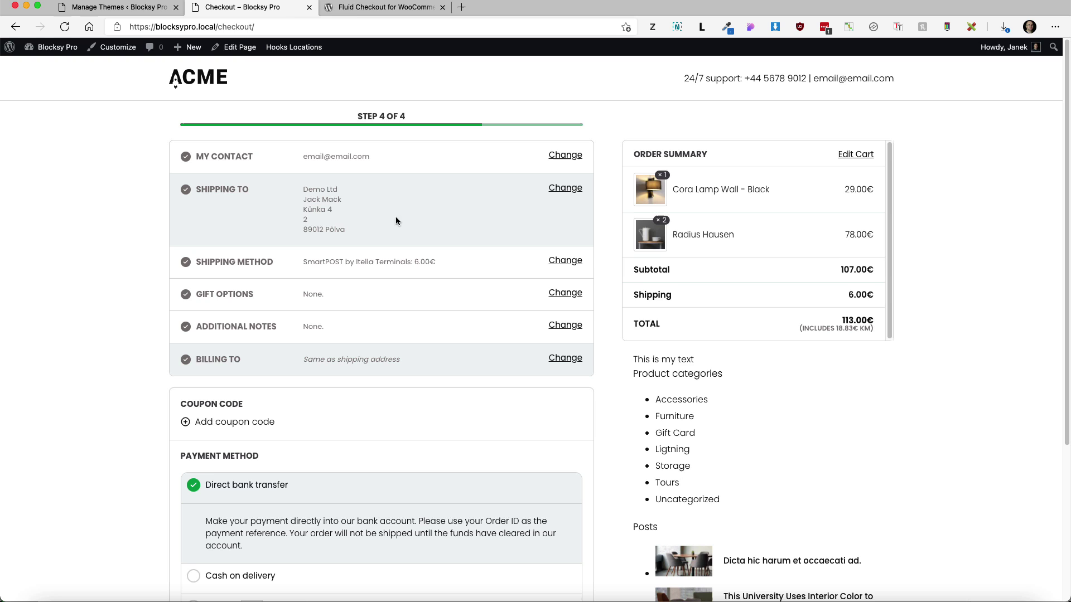
Open the 'Remove checkout fields' snippet for editing from Snippets > All Snippets
click(564, 188)
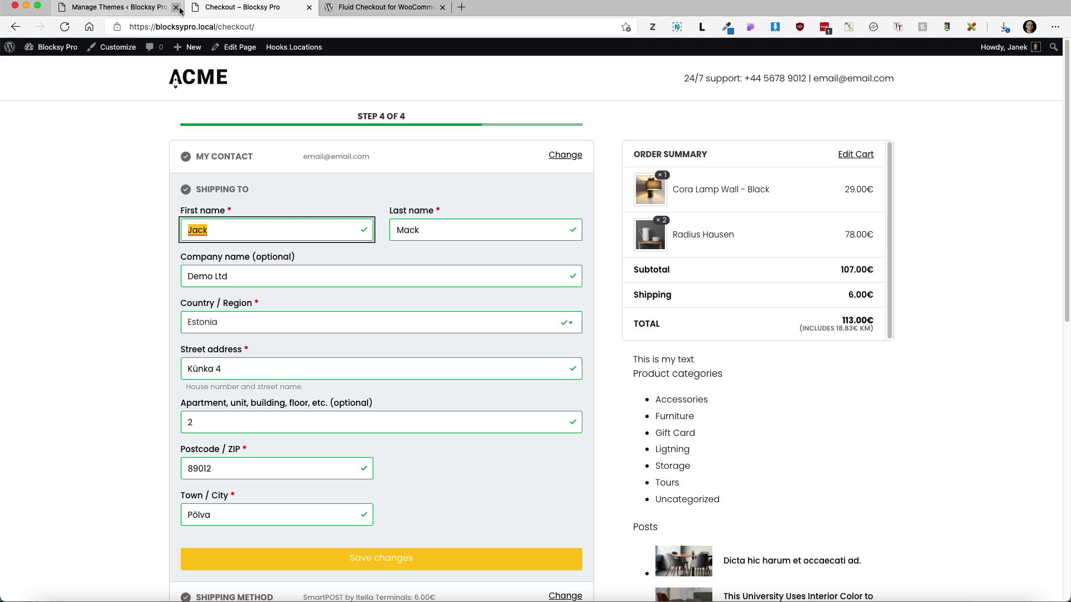
click(136, 9)
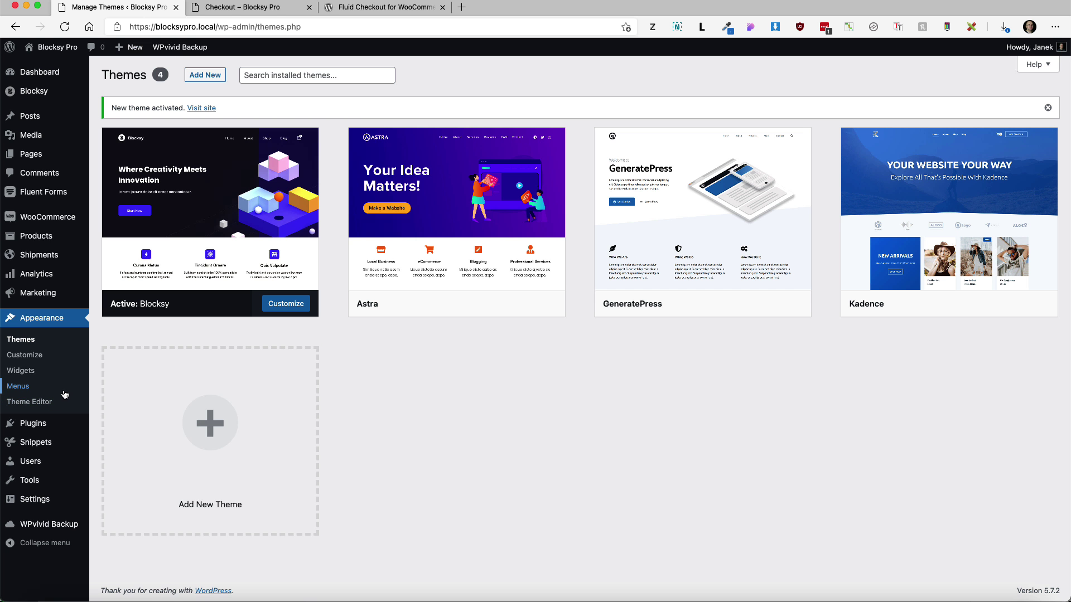
mouse_move(50, 448)
click(115, 445)
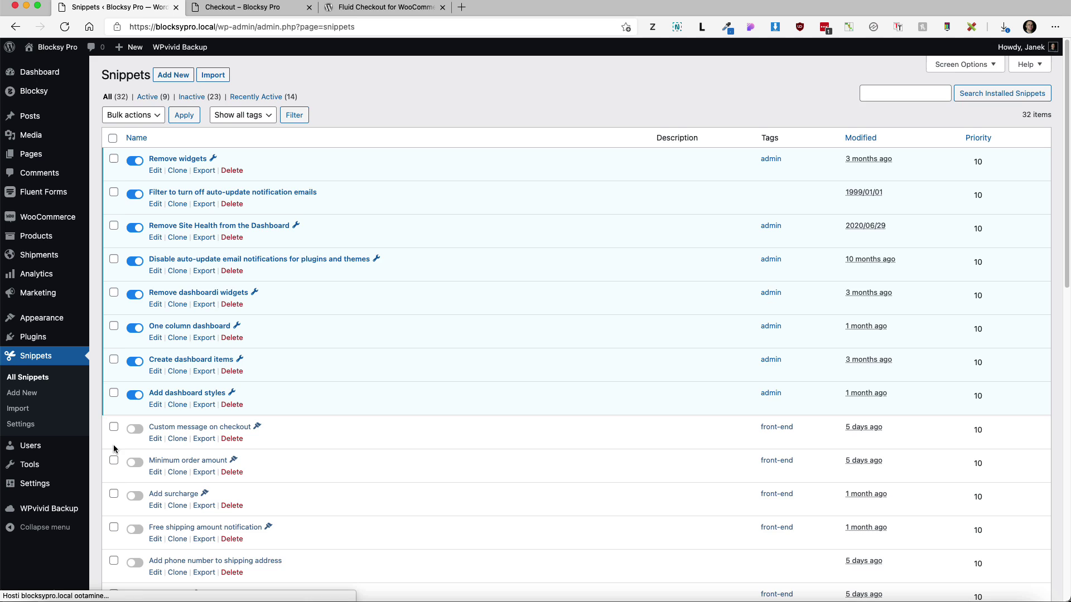
scroll(231, 432, down, 5)
scroll(231, 432, down, 3)
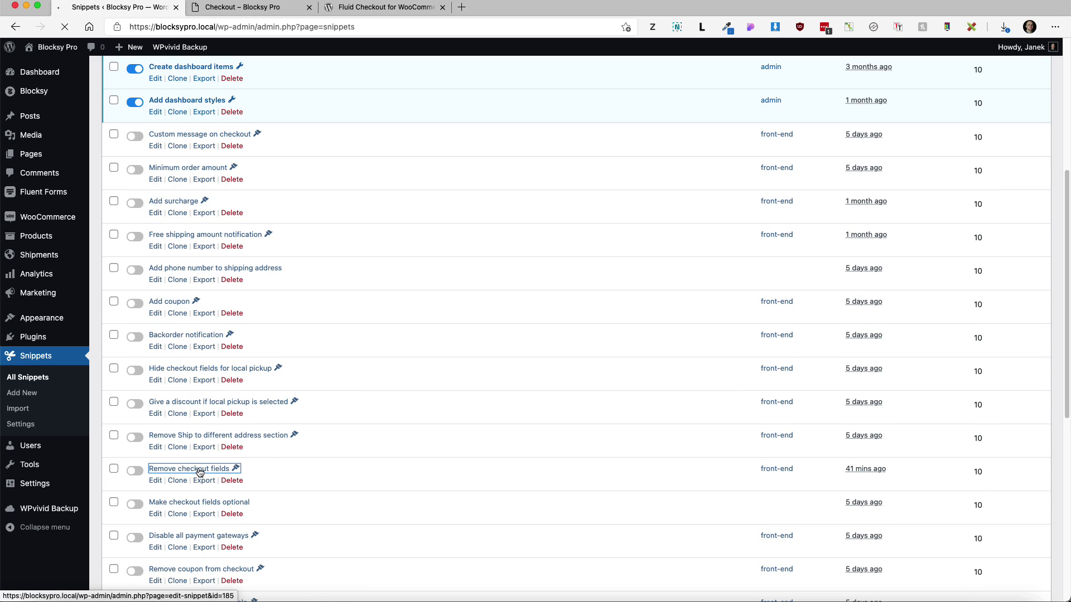
click(186, 469)
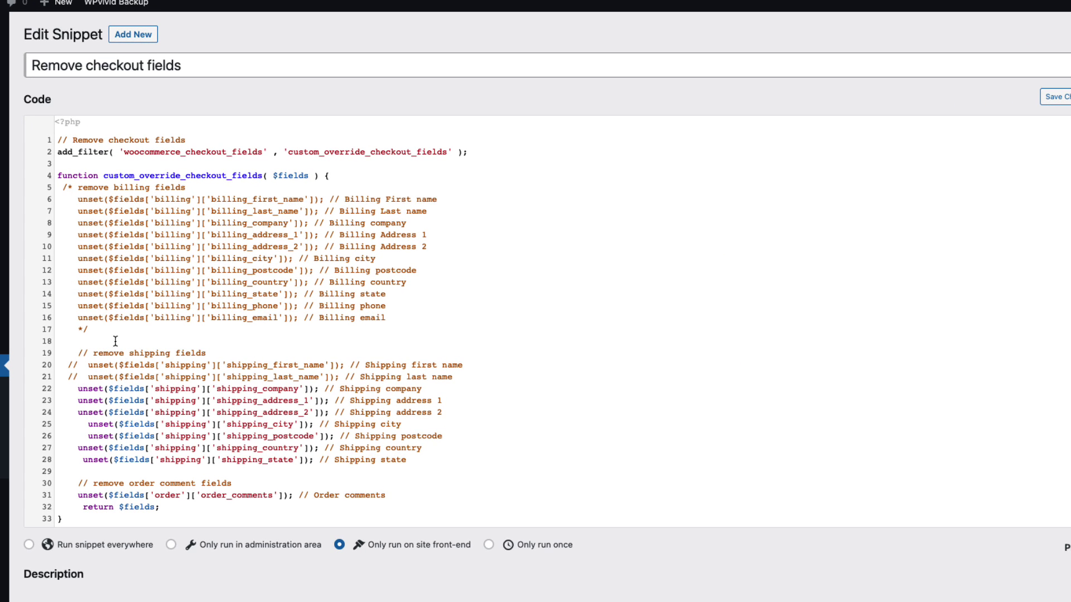
Add // before the shipping_country unset line and review the company, city and postcode lines
click(63, 448)
text(//)
drag(304, 388, 231, 424)
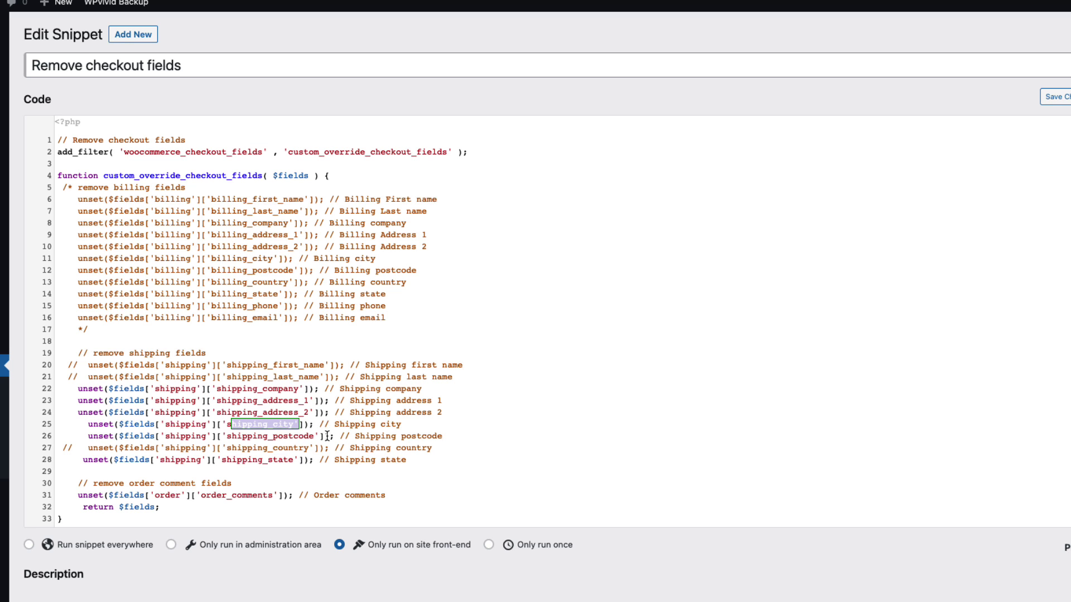
drag(329, 437, 243, 434)
drag(301, 460, 242, 460)
scroll(241, 463, down, 3)
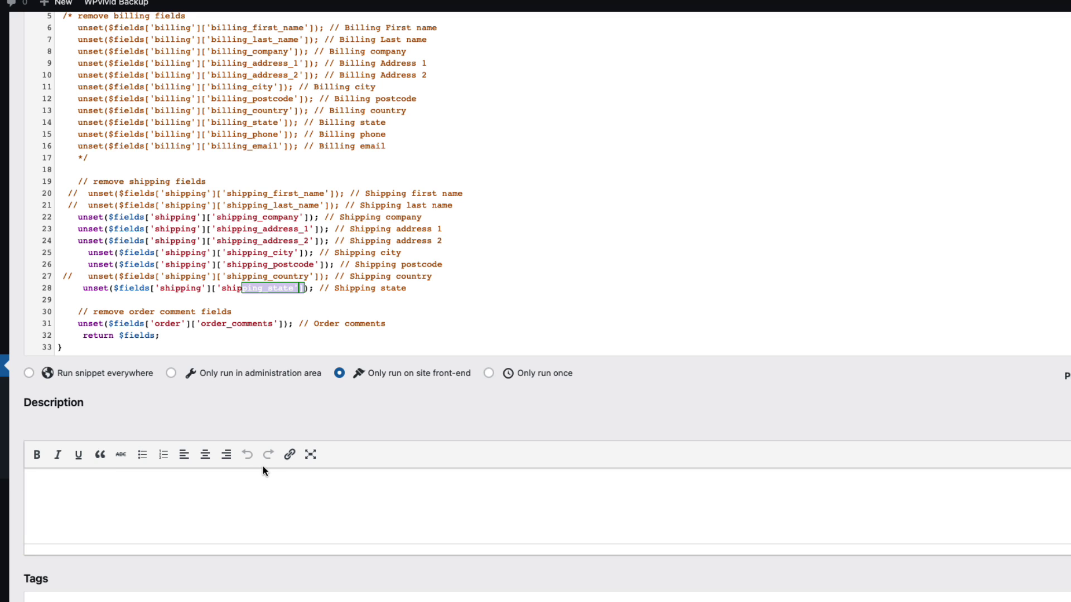
scroll(262, 466, down, 2)
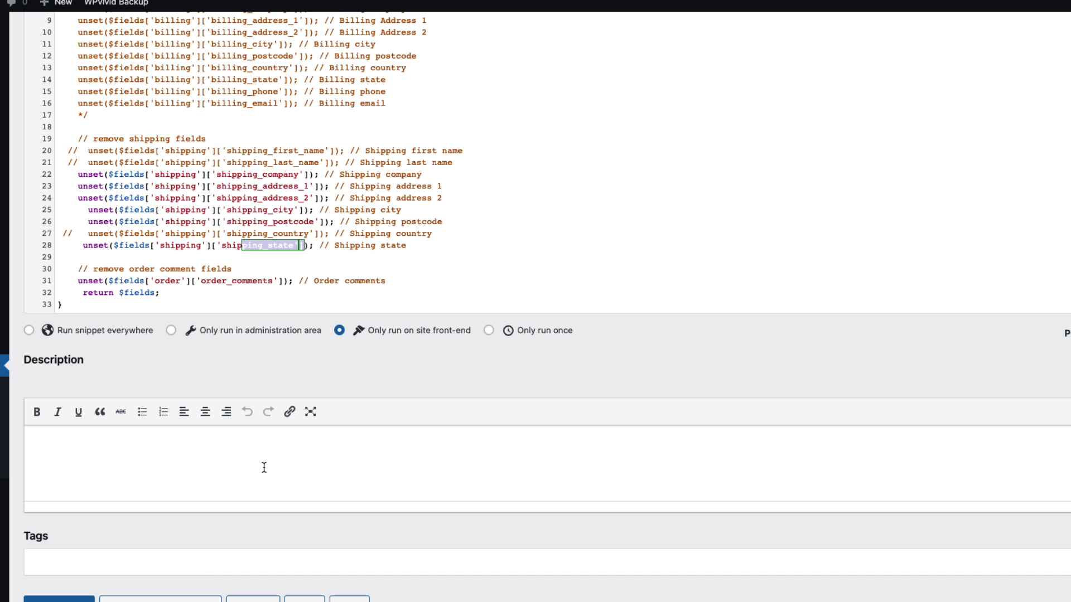
Activate the snippet, confirm shipping shows only first name, last name and country, then deactivate it
click(162, 598)
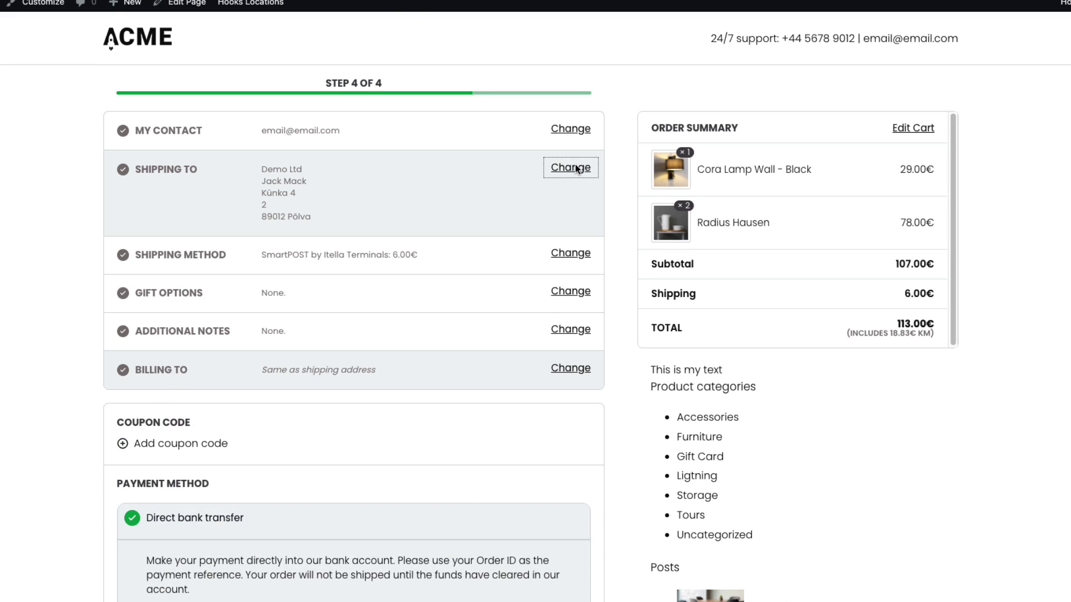
click(575, 165)
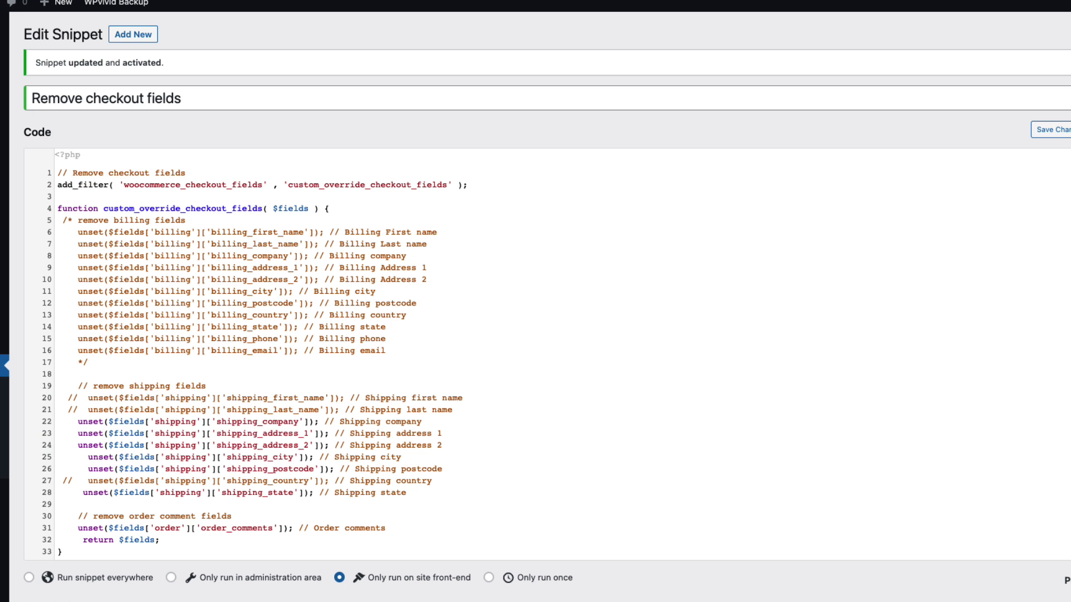
scroll(406, 454, down, 5)
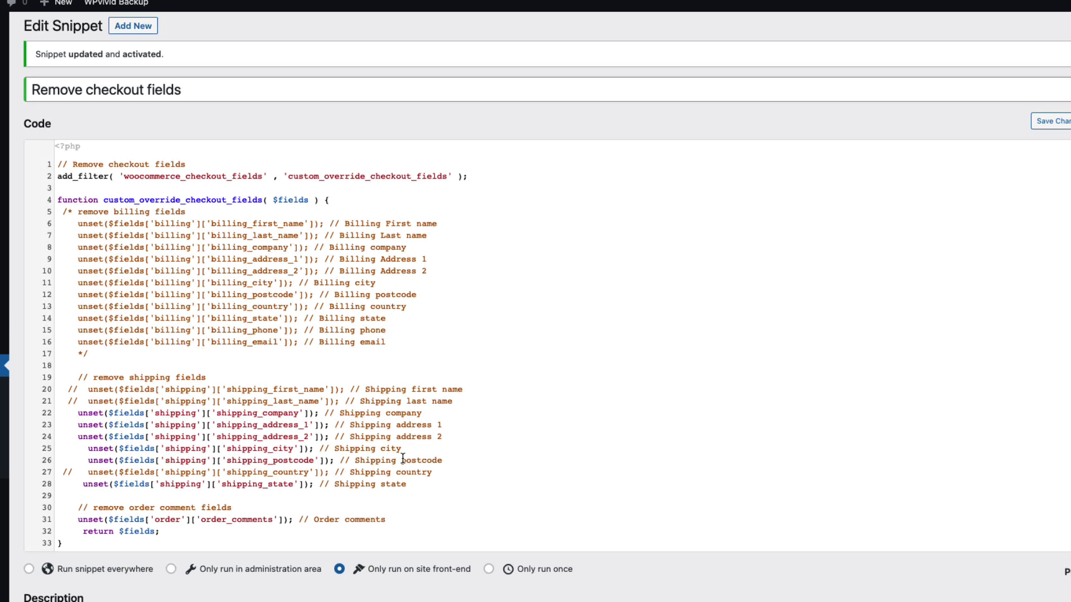
click(129, 591)
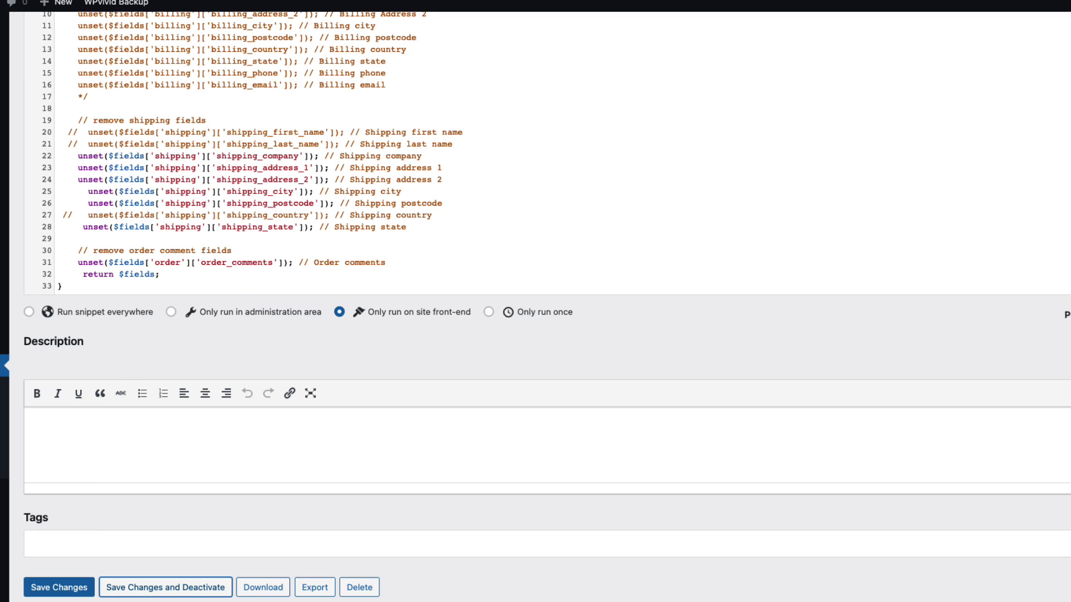